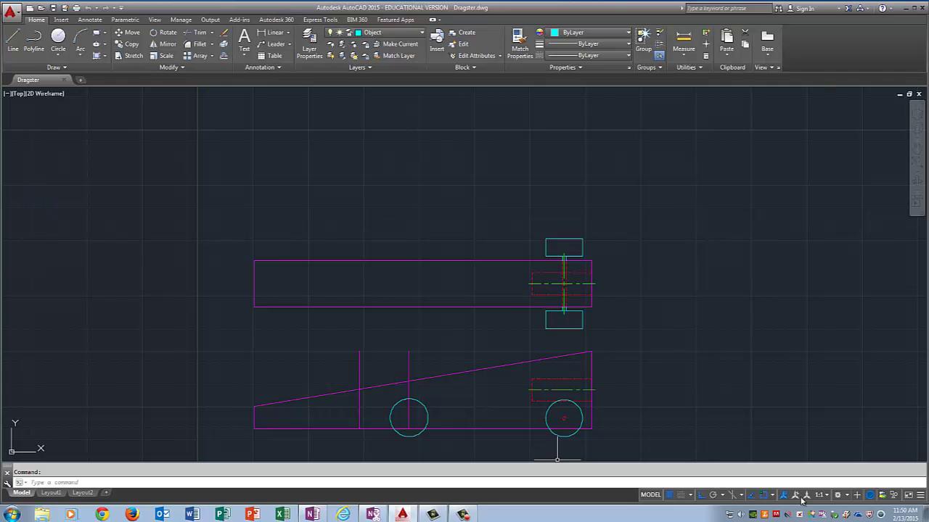
Open Object Snap Settings to check the endpoint, midpoint, center, quadrant and intersection snaps
{"action": "left_click", "coordinate": [772, 496]}
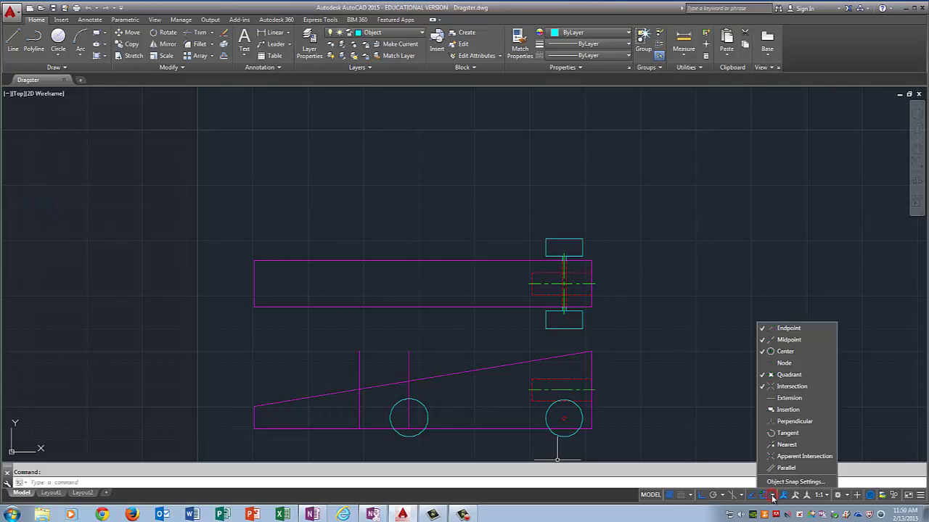
{"action": "left_click", "coordinate": [779, 479]}
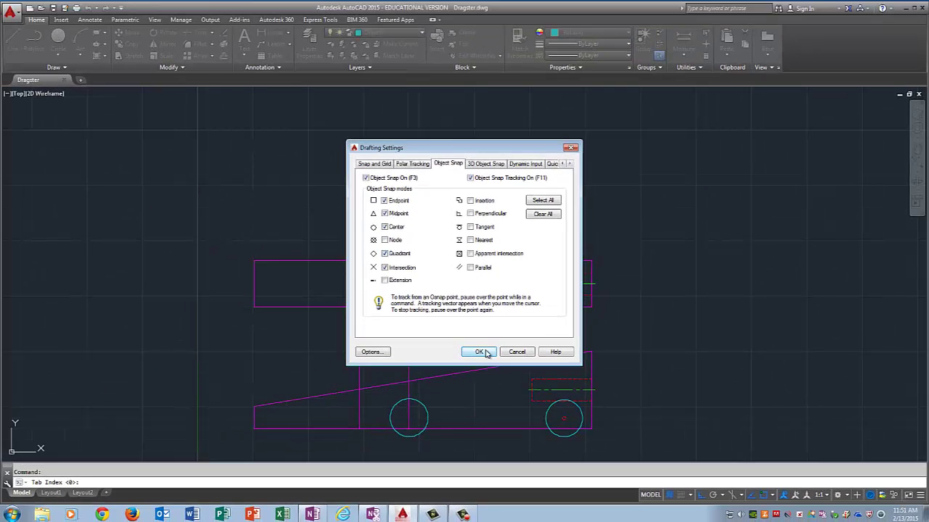
Draw two vertical lines from the left wheel circle's sides up past the top view
{"action": "left_click", "coordinate": [403, 314]}
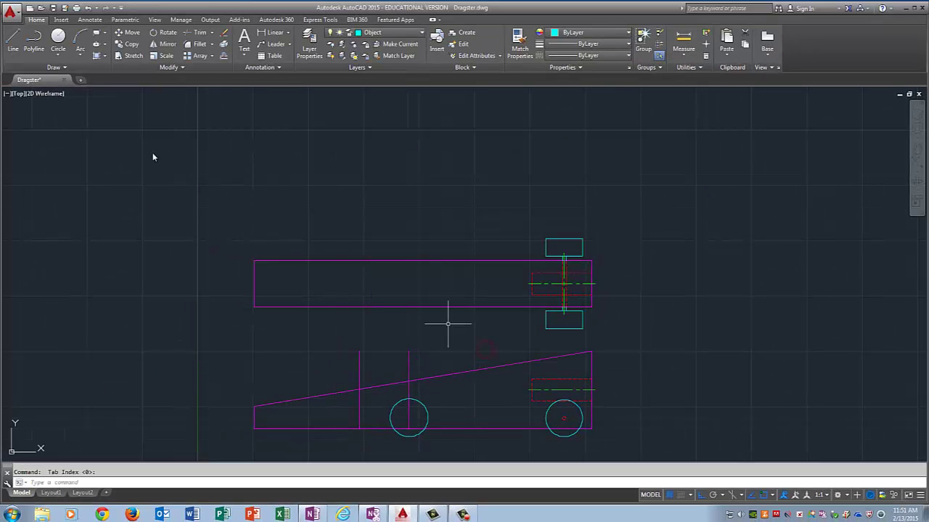
{"action": "left_click", "coordinate": [13, 40]}
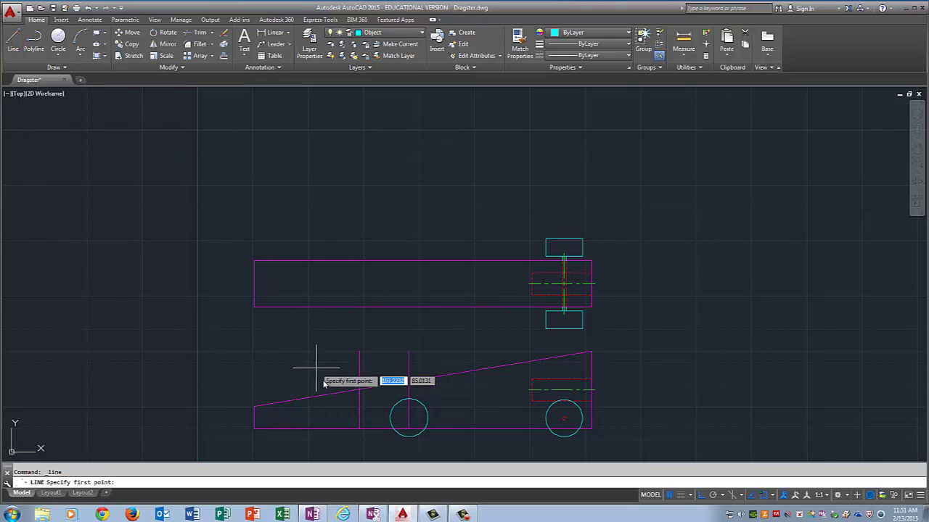
{"action": "left_click", "coordinate": [390, 419]}
{"action": "left_click", "coordinate": [390, 218]}
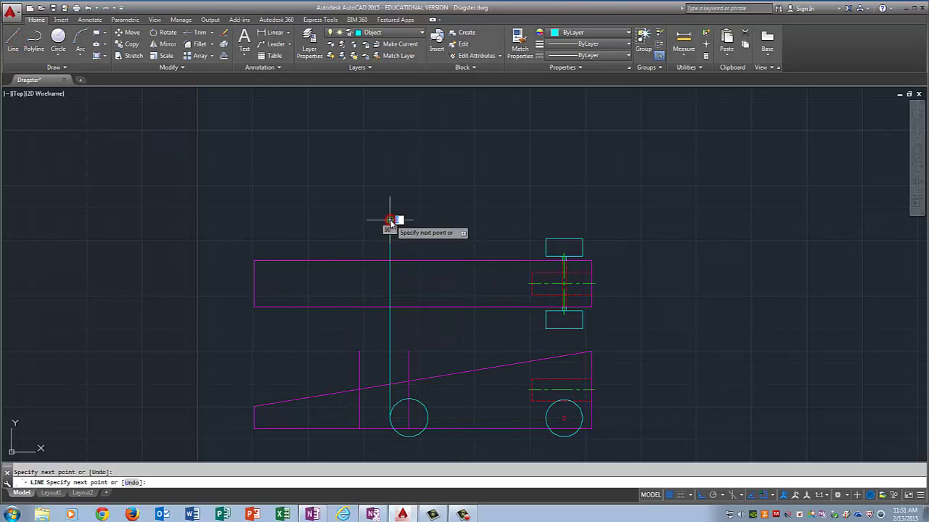
{"action": "key", "text": "Escape"}
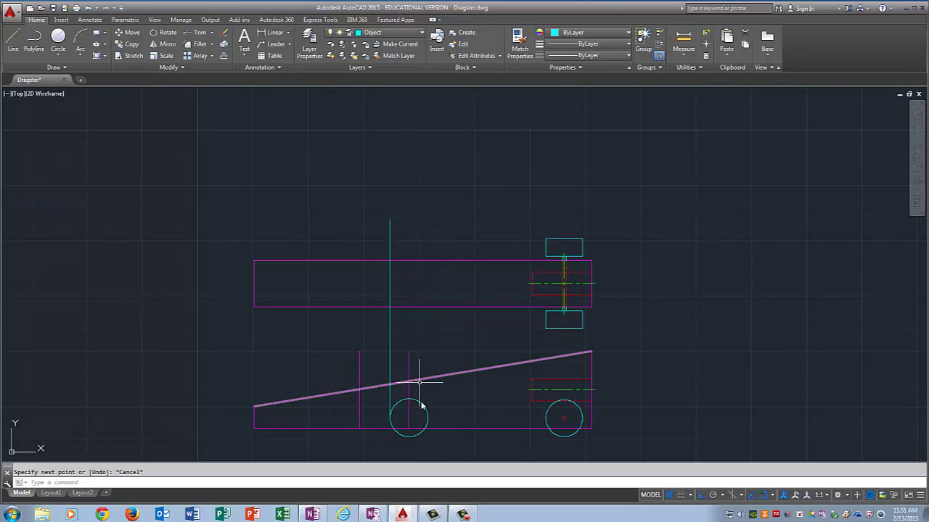
{"action": "left_click", "coordinate": [13, 40]}
{"action": "left_click", "coordinate": [427, 421]}
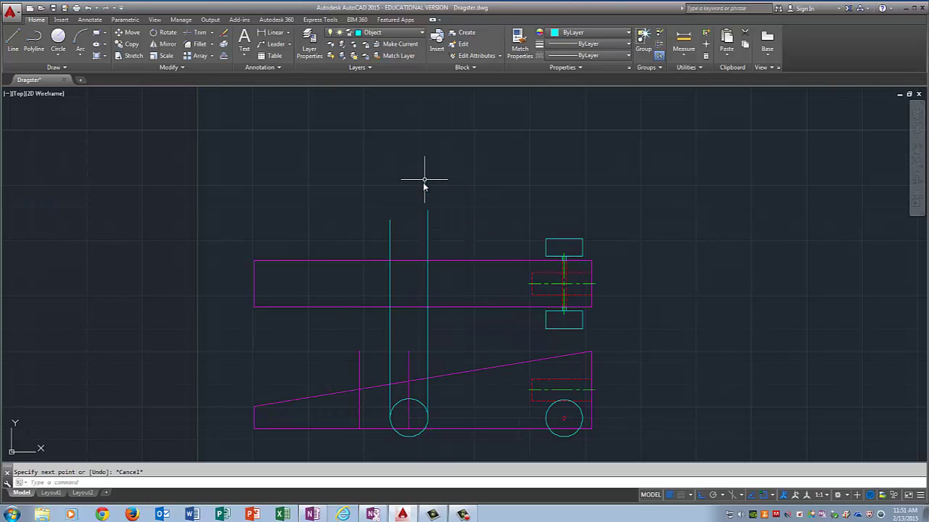
{"action": "left_click", "coordinate": [420, 211]}
{"action": "key", "text": "Escape"}
Draw a horizontal line along the top view's centre, past the body's left end
{"action": "left_click", "coordinate": [12, 43]}
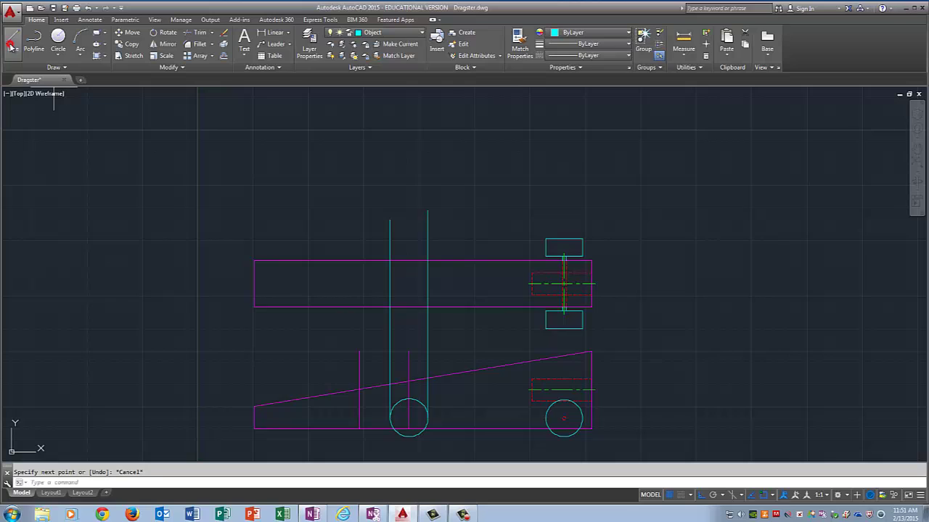
{"action": "left_click", "coordinate": [527, 285]}
{"action": "left_click", "coordinate": [191, 282]}
{"action": "key", "text": "Escape"}
{"action": "scroll", "coordinate": [370, 261], "scroll_direction": "down", "scroll_amount": 2}
{"action": "scroll", "coordinate": [370, 261], "scroll_direction": "up", "scroll_amount": 4}
{"action": "scroll", "coordinate": [483, 318], "scroll_direction": "up", "scroll_amount": 4}
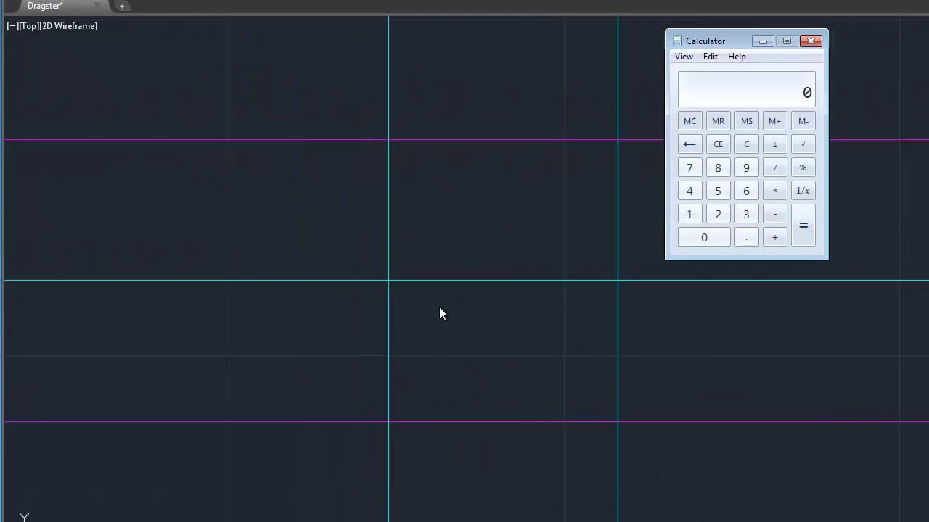
{"action": "key", "text": "1"}
{"action": "key", "text": "period"}
{"action": "key", "text": "5"}
{"action": "type", "text": "2."}
{"action": "type", "text": "25"}
{"action": "type", "text": "2"}
{"action": "key", "text": "Return"}
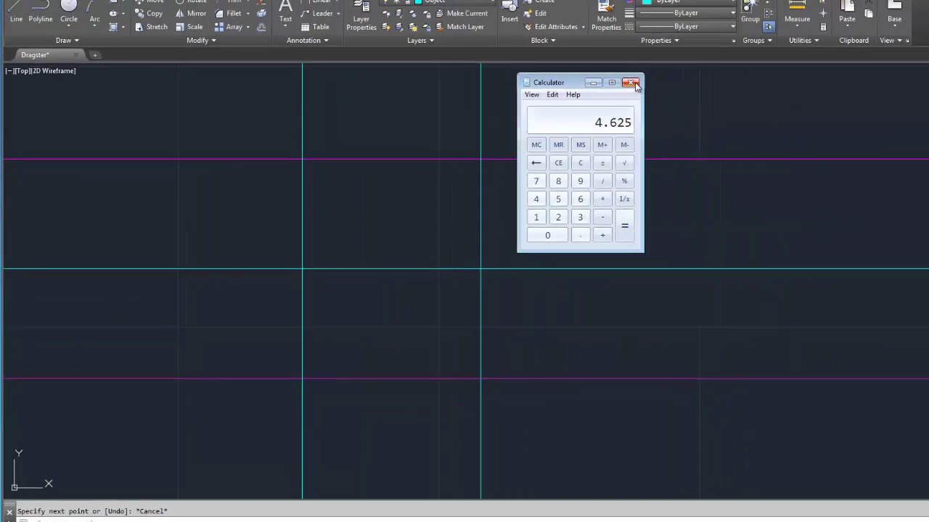
{"action": "left_click", "coordinate": [631, 83]}
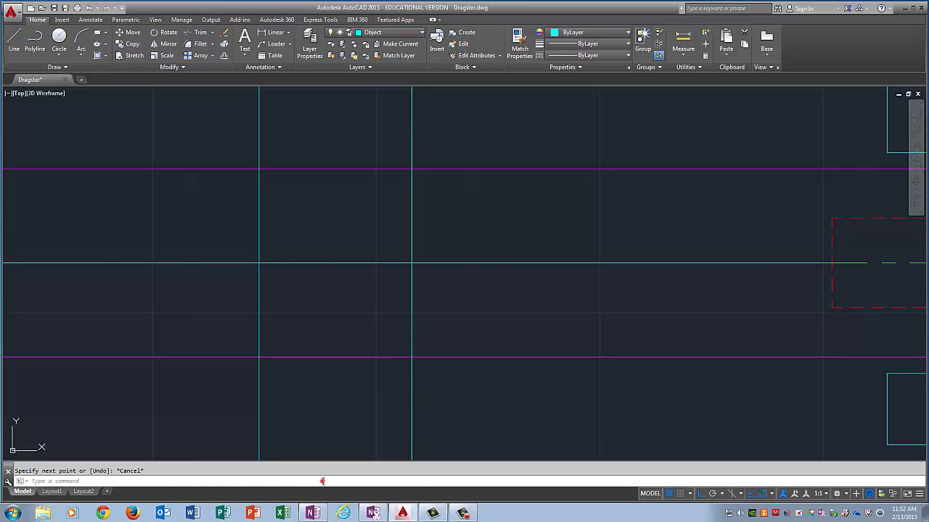
Offset the top-view centre line 4.625 above and below
{"action": "left_click", "coordinate": [338, 412]}
{"action": "key", "text": "Escape"}
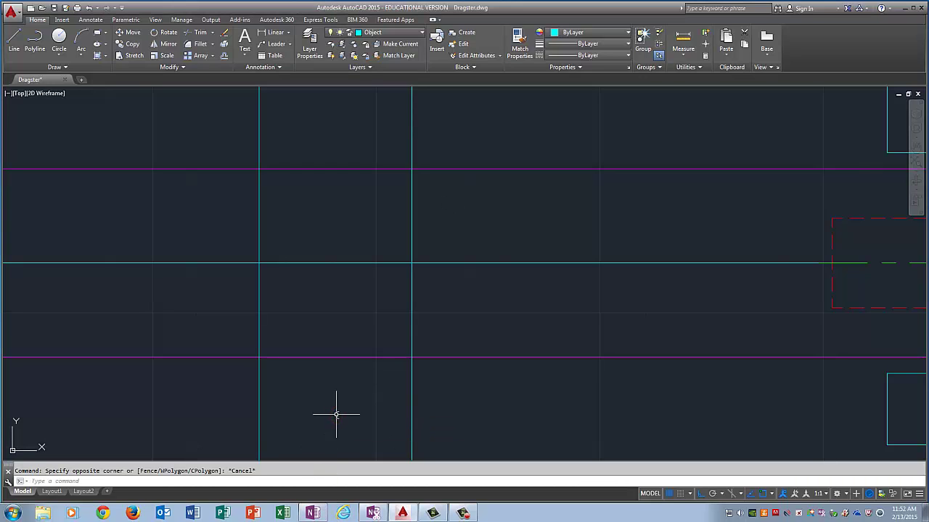
{"action": "type", "text": "cify offset"}
{"action": "key", "text": "Return"}
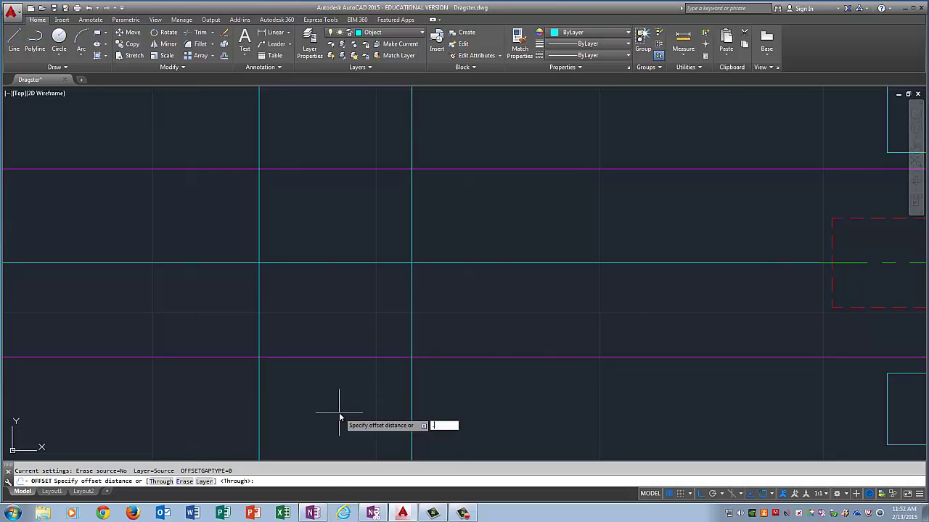
{"action": "type", "text": "4.625"}
{"action": "key", "text": "Return"}
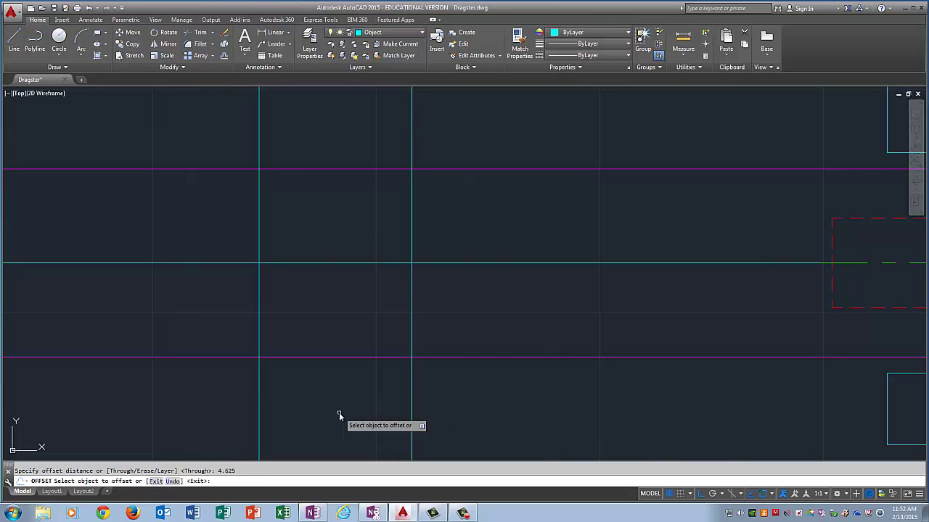
{"action": "left_click", "coordinate": [294, 263]}
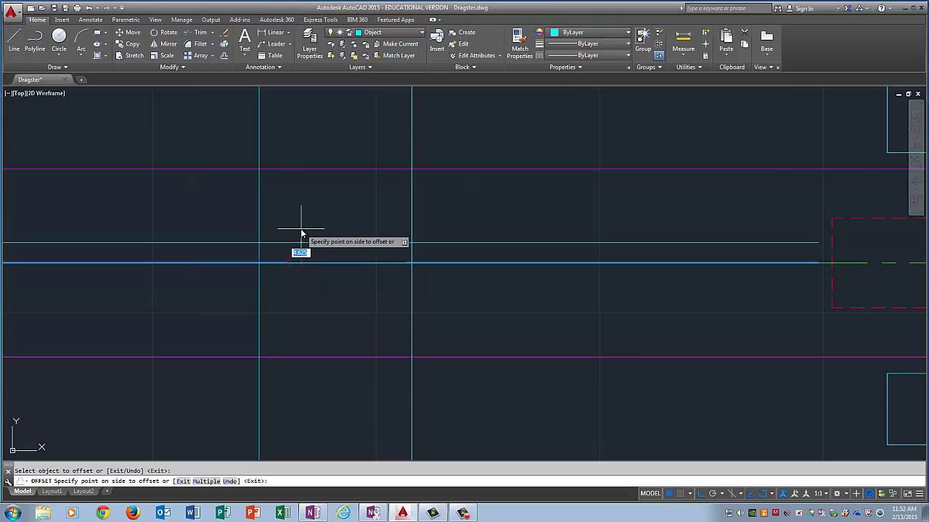
{"action": "left_click", "coordinate": [301, 230]}
{"action": "left_click", "coordinate": [301, 263]}
{"action": "left_click", "coordinate": [296, 300]}
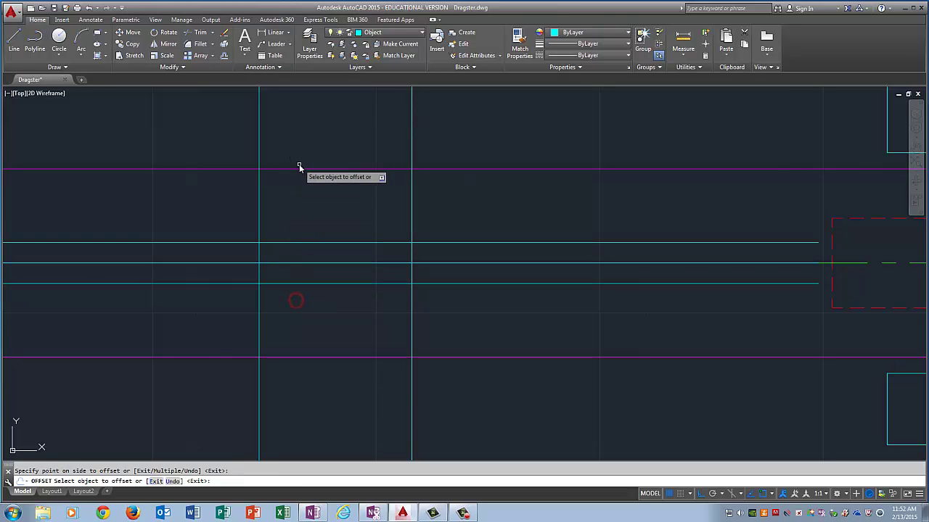
{"action": "key", "text": "Return"}
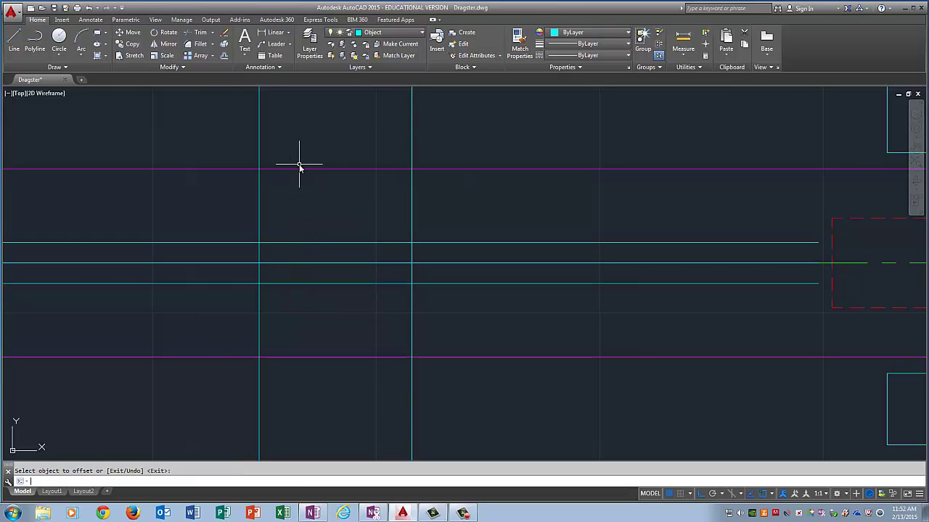
Offset both 4.625 copies a further 2.25 outward
{"action": "type", "text": "offset"}
{"action": "key", "text": "Return"}
{"action": "type", "text": "2.25"}
{"action": "key", "text": "Return"}
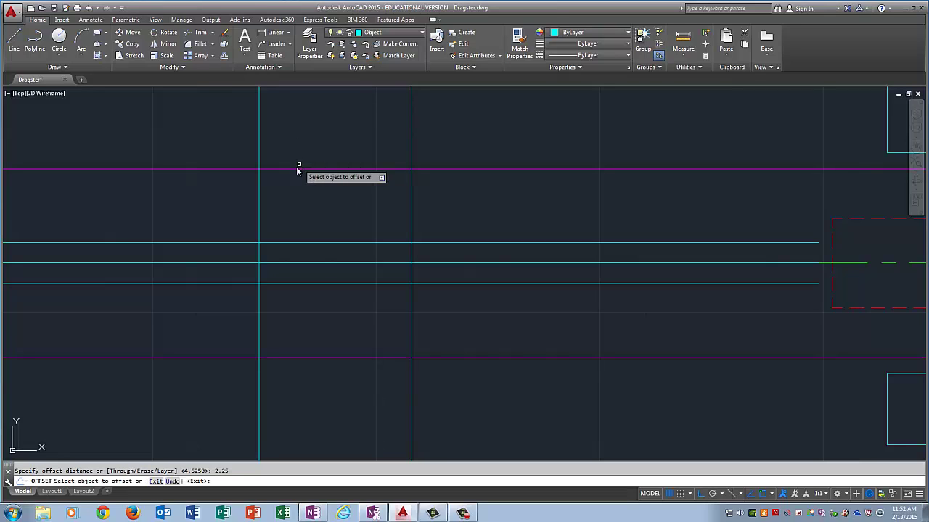
{"action": "left_click", "coordinate": [300, 242]}
{"action": "left_click", "coordinate": [306, 229]}
{"action": "left_click", "coordinate": [317, 284]}
{"action": "left_click", "coordinate": [319, 314]}
{"action": "key", "text": "Return"}
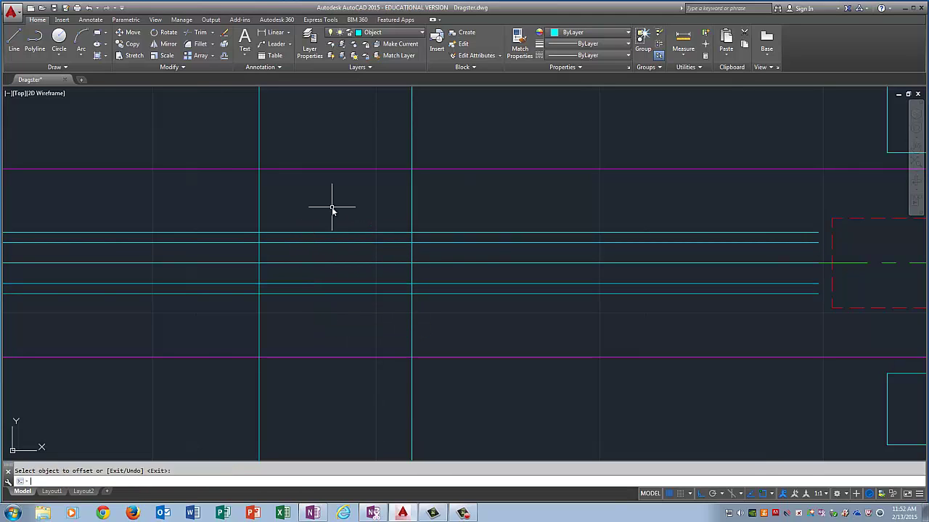
Offset the uppermost and lowest horizontal lines 4.625 outward
{"action": "type", "text": "offset"}
{"action": "key", "text": "Return"}
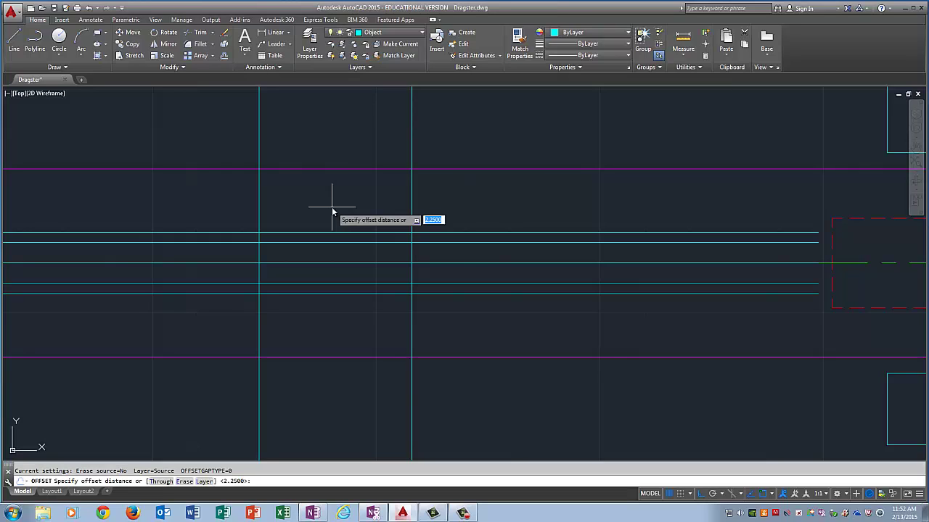
{"action": "type", "text": "4"}
{"action": "key", "text": "Return"}
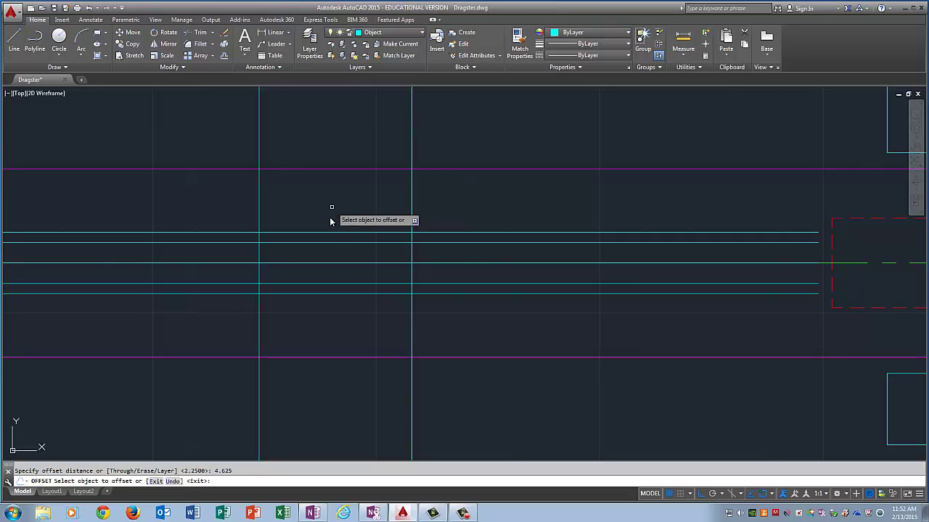
{"action": "left_click", "coordinate": [328, 233]}
{"action": "left_click", "coordinate": [328, 225]}
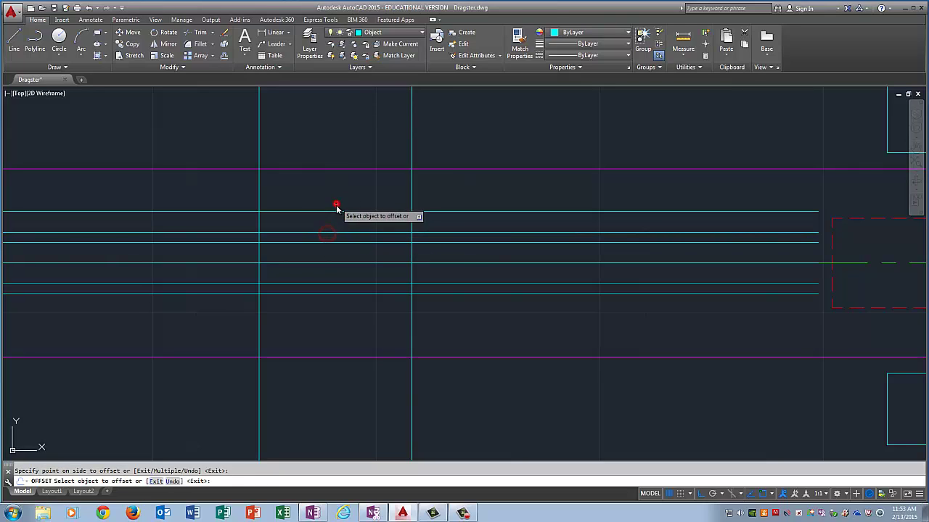
{"action": "left_click", "coordinate": [328, 293]}
{"action": "left_click", "coordinate": [330, 318]}
Draw a vertical line from the left wheel circle's centre up through the top view
{"action": "scroll", "coordinate": [365, 375], "scroll_direction": "down", "scroll_amount": 5}
{"action": "scroll", "coordinate": [405, 451], "scroll_direction": "down", "scroll_amount": 4}
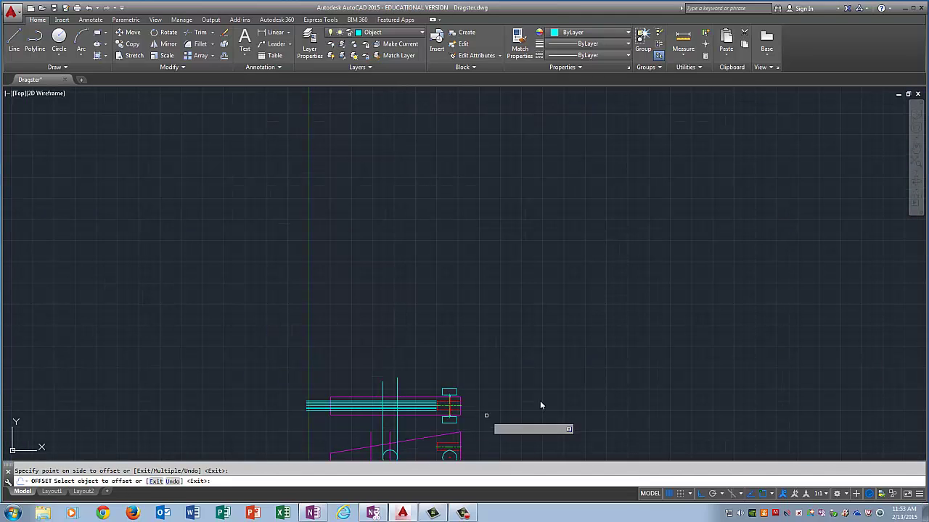
{"action": "left_click", "coordinate": [916, 147]}
{"action": "left_click_drag", "start_coordinate": [385, 442], "coordinate": [391, 298]}
{"action": "scroll", "coordinate": [398, 299], "scroll_direction": "down", "scroll_amount": 2}
{"action": "scroll", "coordinate": [398, 299], "scroll_direction": "up", "scroll_amount": 8}
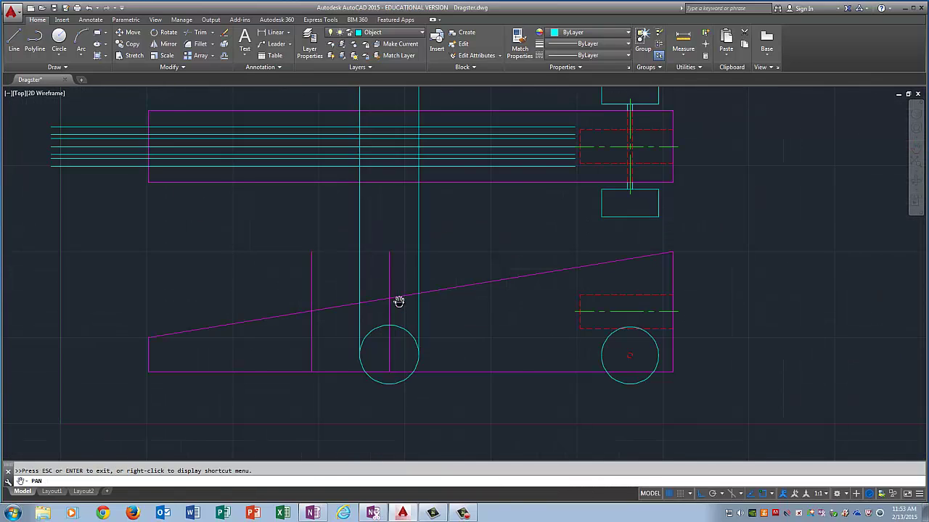
{"action": "scroll", "coordinate": [398, 303], "scroll_direction": "down", "scroll_amount": 2}
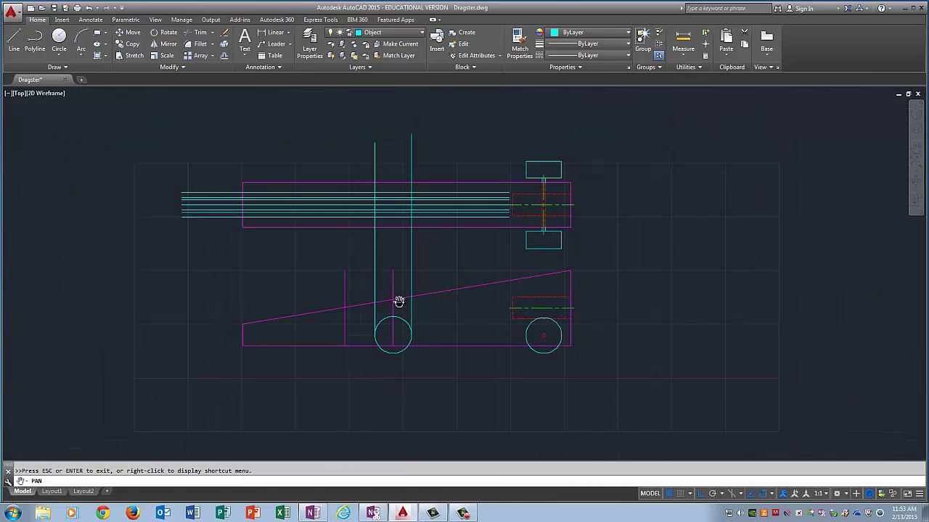
{"action": "left_click", "coordinate": [14, 41]}
{"action": "left_click", "coordinate": [393, 338]}
{"action": "left_click", "coordinate": [393, 127]}
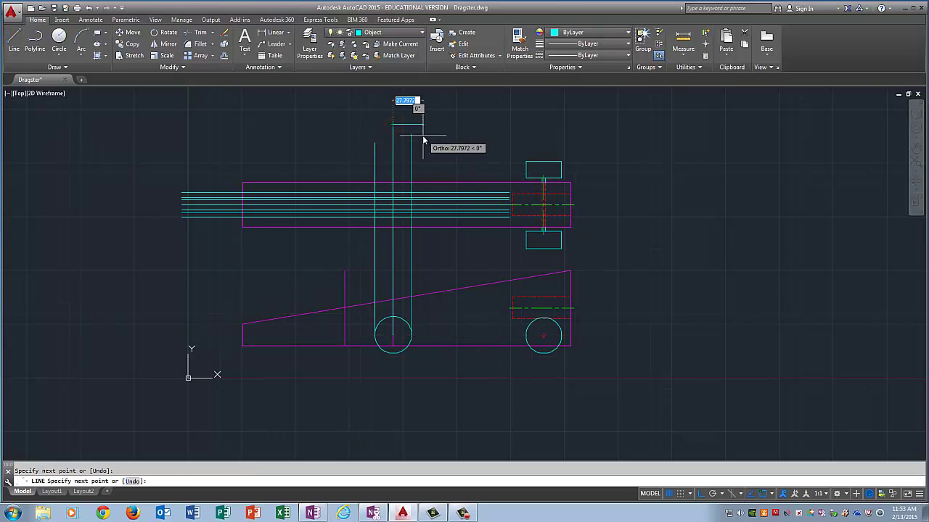
{"action": "key", "text": "Escape"}
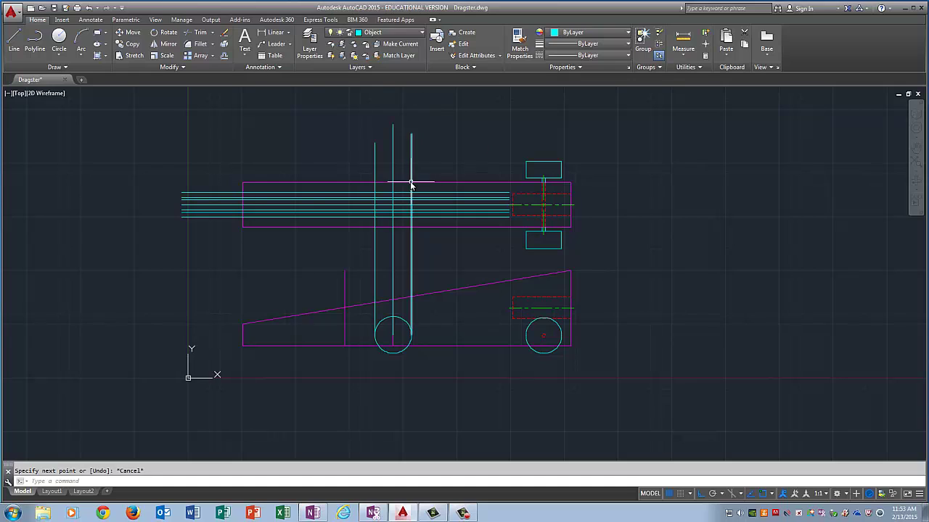
{"action": "scroll", "coordinate": [410, 185], "scroll_direction": "up", "scroll_amount": 4}
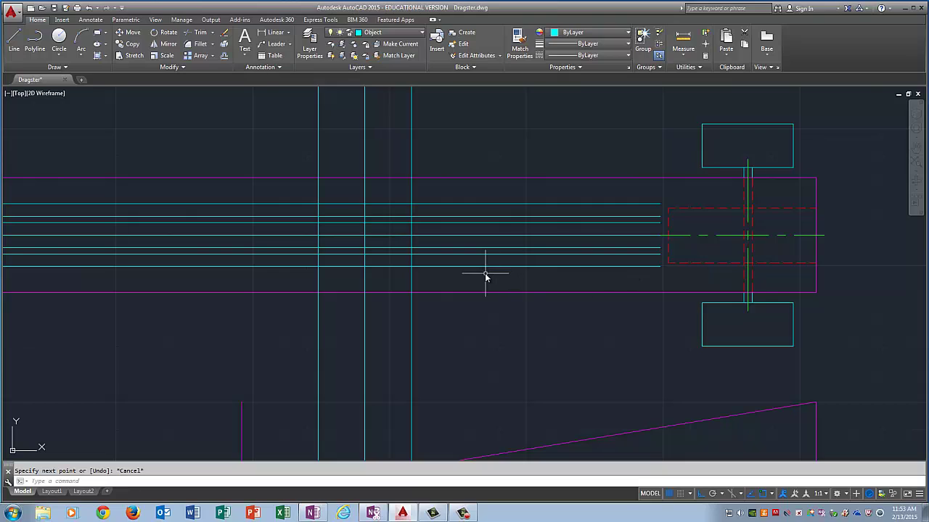
Offset the wheel-centre vertical projection line by 2 to its left
{"action": "type", "text": "set"}
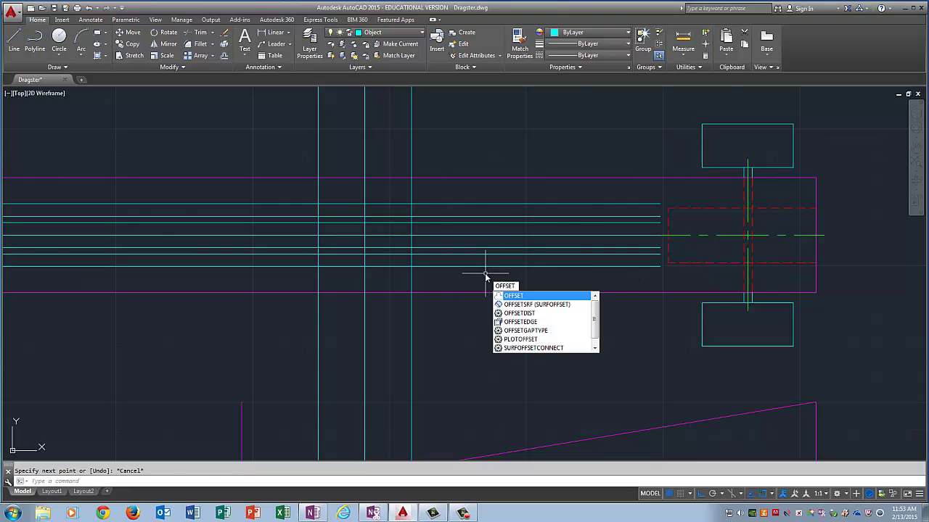
{"action": "key", "text": "Return"}
{"action": "type", "text": "4"}
{"action": "key", "text": "BackSpace"}
{"action": "type", "text": "2"}
{"action": "key", "text": "Return"}
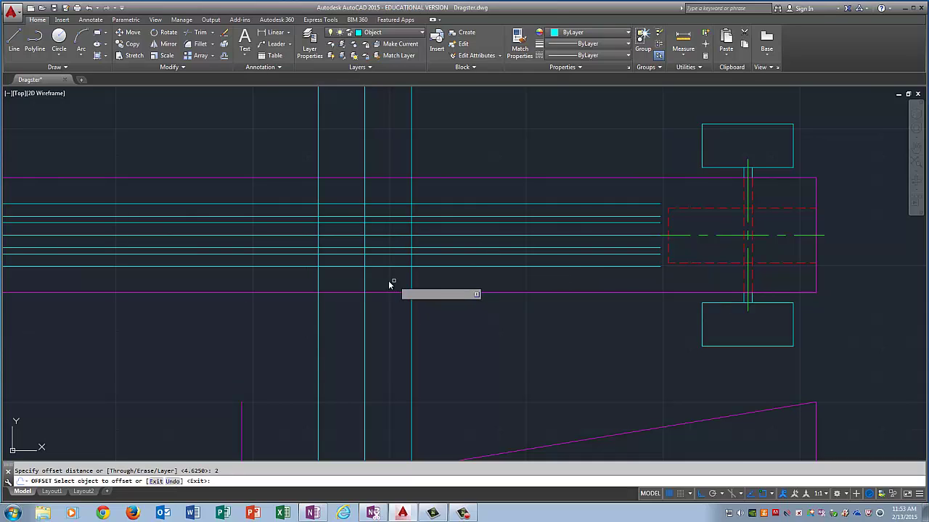
{"action": "left_click", "coordinate": [366, 284]}
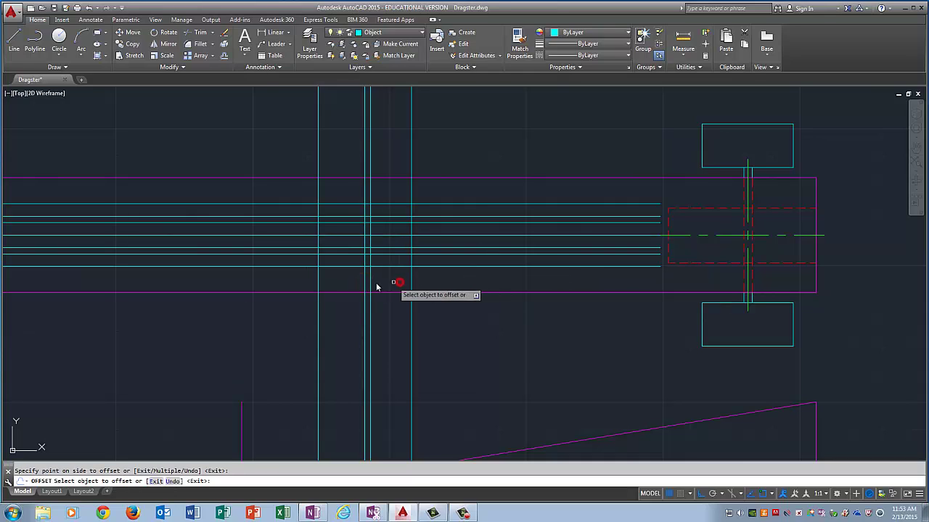
{"action": "left_click", "coordinate": [342, 284]}
{"action": "scroll", "coordinate": [383, 208], "scroll_direction": "down", "scroll_amount": 3}
{"action": "scroll", "coordinate": [377, 209], "scroll_direction": "up", "scroll_amount": 5}
{"action": "scroll", "coordinate": [377, 209], "scroll_direction": "up", "scroll_amount": 2}
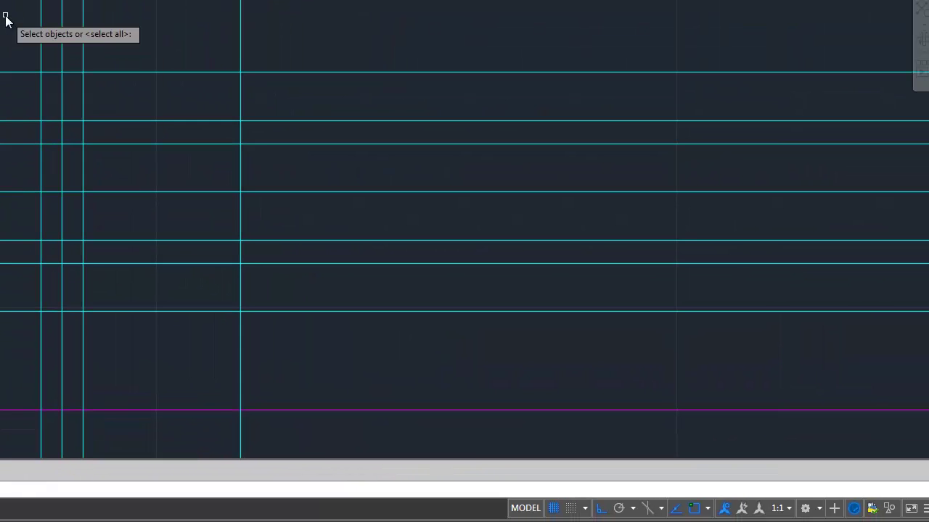
Trim the top, middle and lowest horizontal lines to pieces between the two close vertical lines
{"action": "left_click", "coordinate": [83, 43]}
{"action": "left_click", "coordinate": [40, 47]}
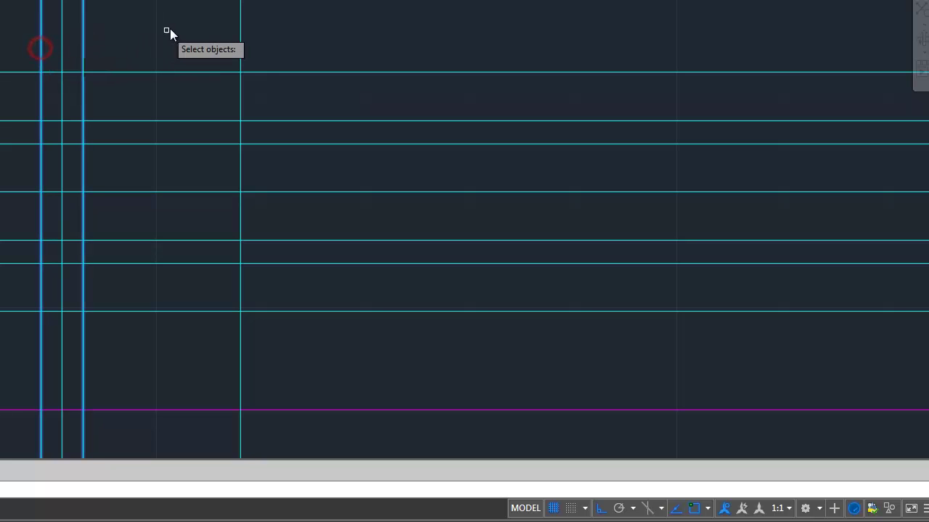
{"action": "key", "text": "Return"}
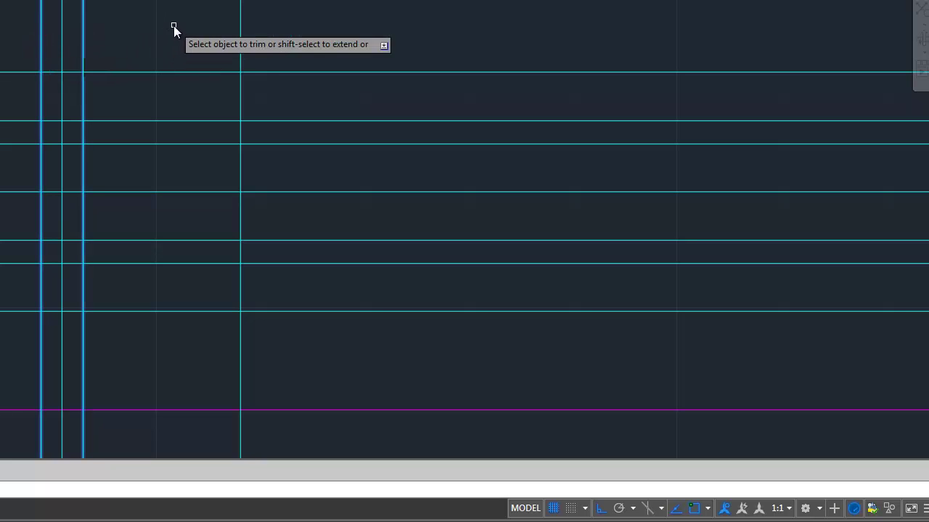
{"action": "left_click", "coordinate": [166, 71]}
{"action": "left_click", "coordinate": [2, 72]}
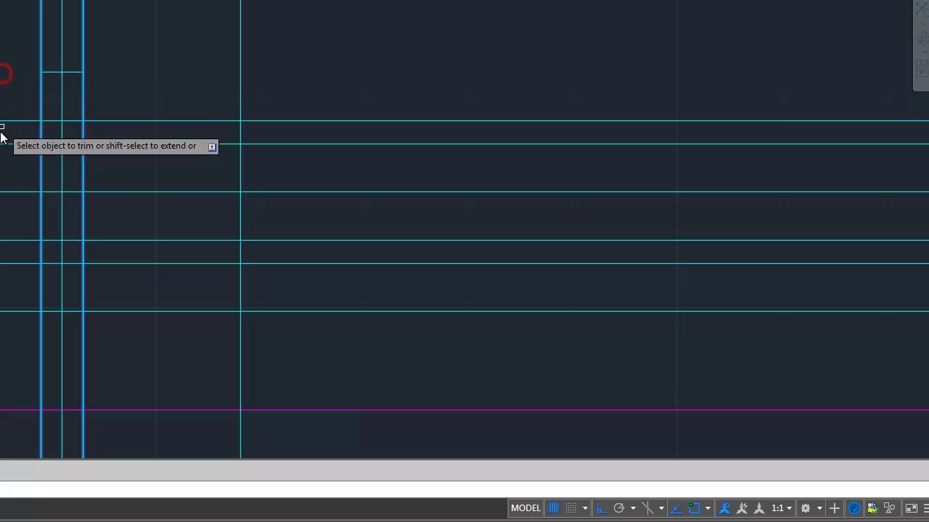
{"action": "left_click", "coordinate": [87, 312]}
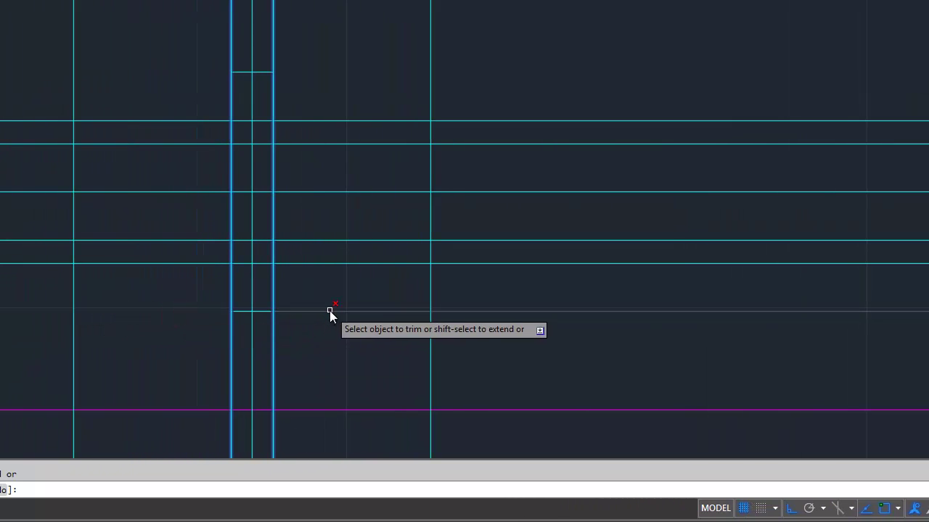
{"action": "left_click", "coordinate": [330, 310]}
{"action": "left_click", "coordinate": [333, 192]}
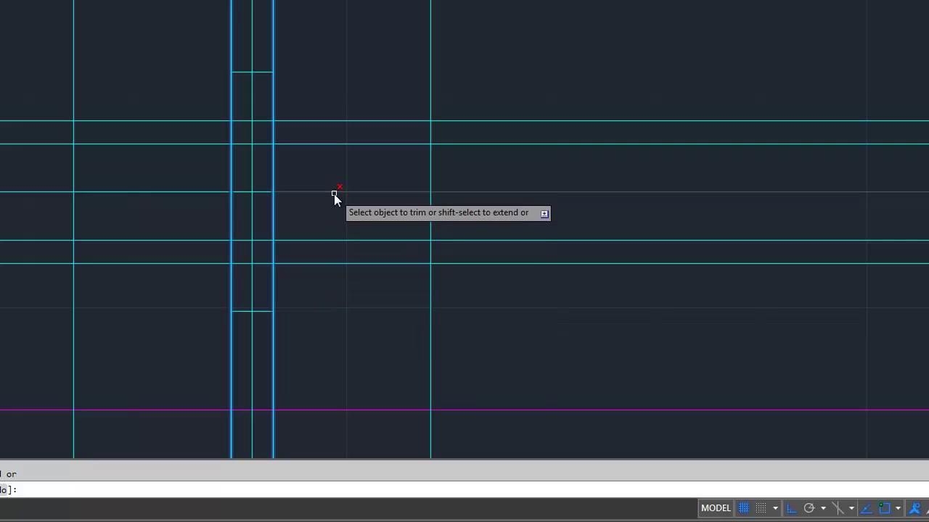
{"action": "left_click", "coordinate": [180, 192]}
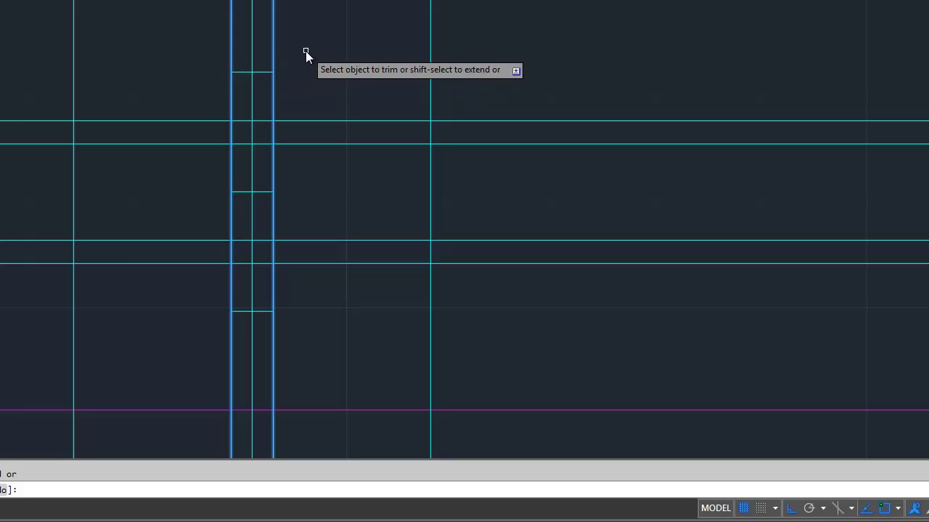
Start a new trim using the two pairs of horizontal lines as cutting edges
{"action": "key", "text": "Escape"}
{"action": "type", "text": "trim"}
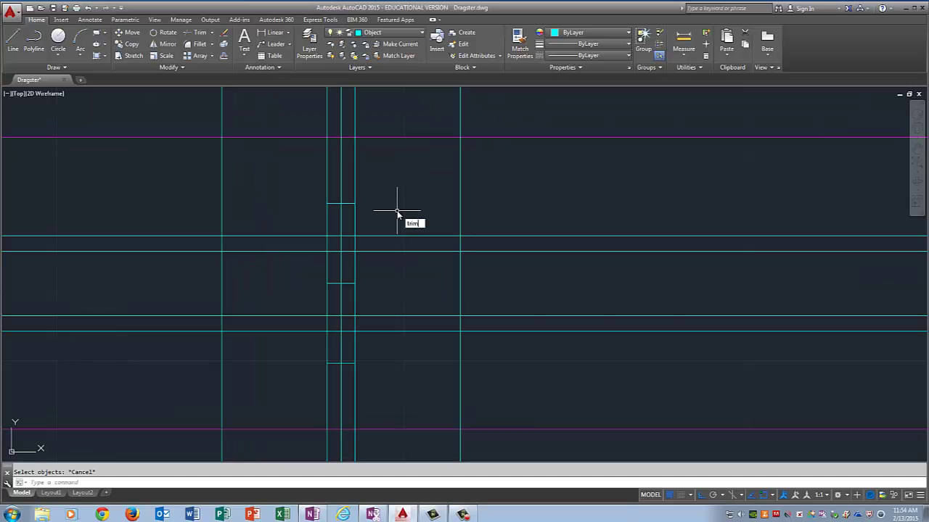
{"action": "key", "text": "Return"}
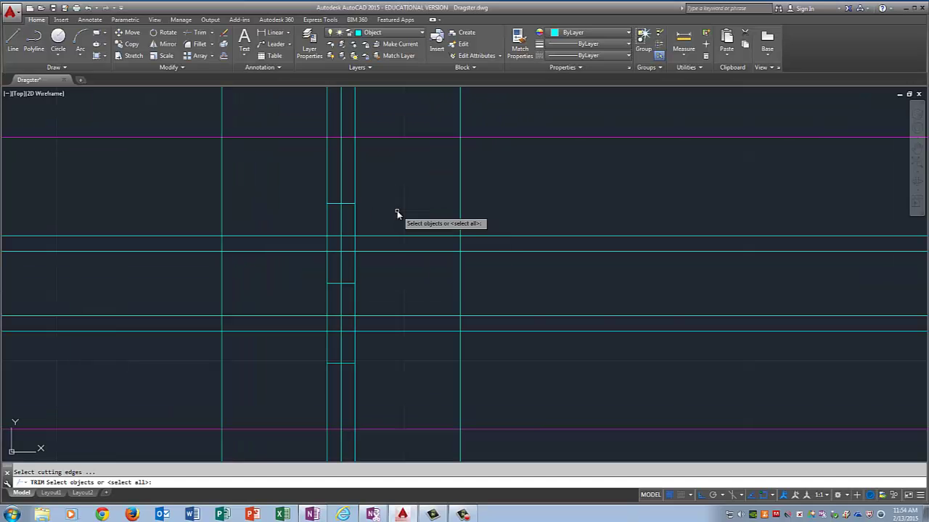
{"action": "left_click", "coordinate": [255, 237]}
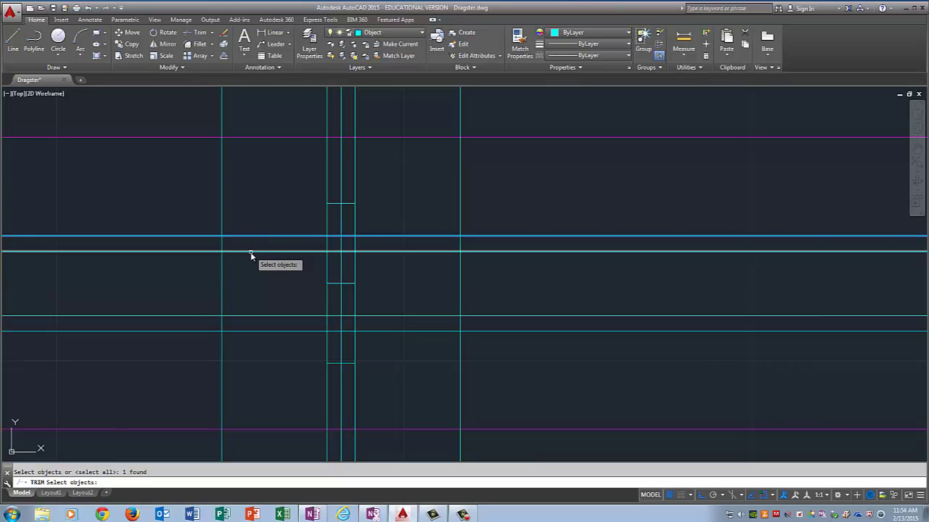
{"action": "left_click", "coordinate": [250, 252]}
{"action": "left_click", "coordinate": [266, 316]}
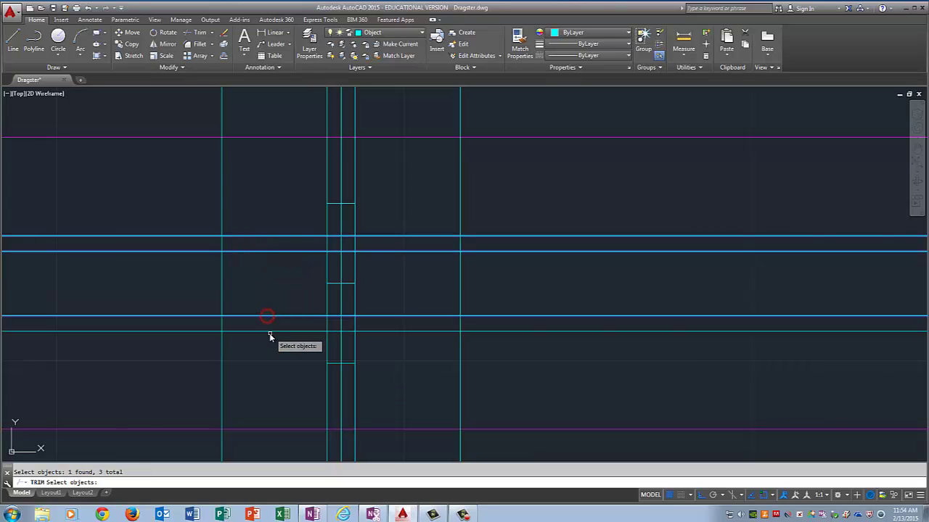
{"action": "left_click", "coordinate": [269, 331]}
{"action": "key", "text": "Return"}
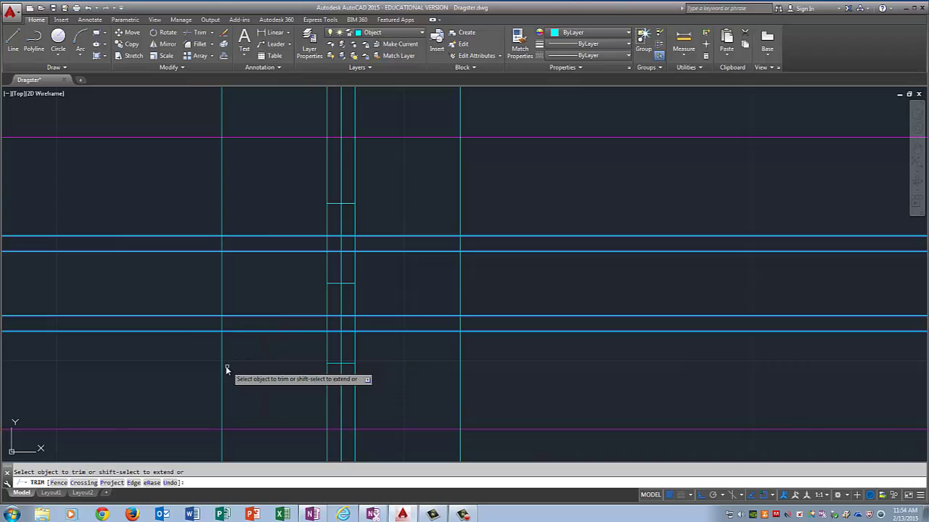
Cut the left and right vertical lines down to stubs within the horizontal pairs
{"action": "left_click", "coordinate": [222, 368]}
{"action": "left_click", "coordinate": [222, 296]}
{"action": "left_click", "coordinate": [222, 203]}
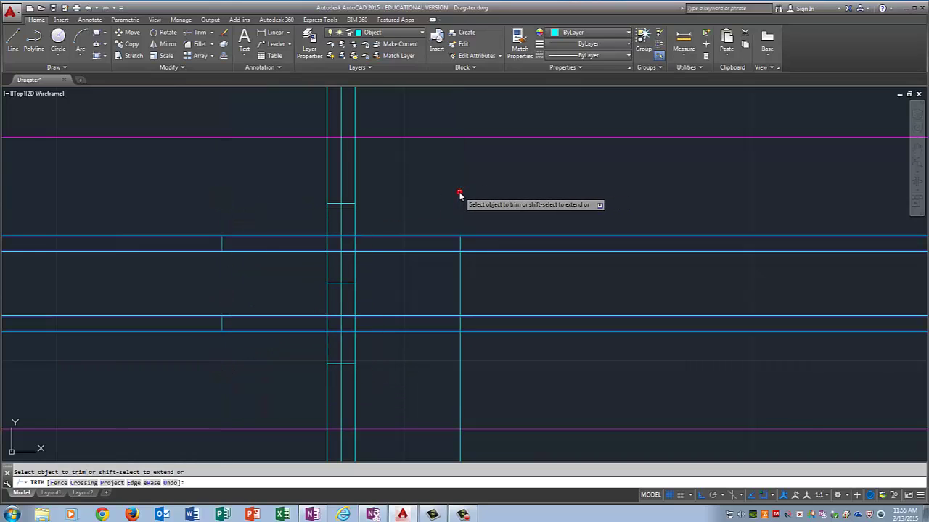
{"action": "left_click", "coordinate": [459, 268]}
{"action": "left_click", "coordinate": [460, 368]}
{"action": "key", "text": "Return"}
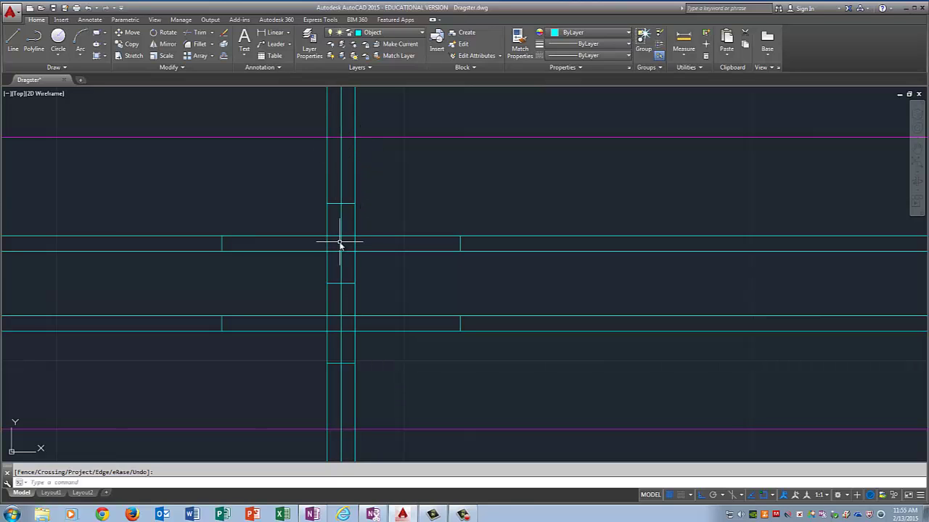
Trim the horizontal segments outside the stubs, leaving two closed narrow rectangles
{"action": "key", "text": "ctrl+z"}
{"action": "key", "text": "Return"}
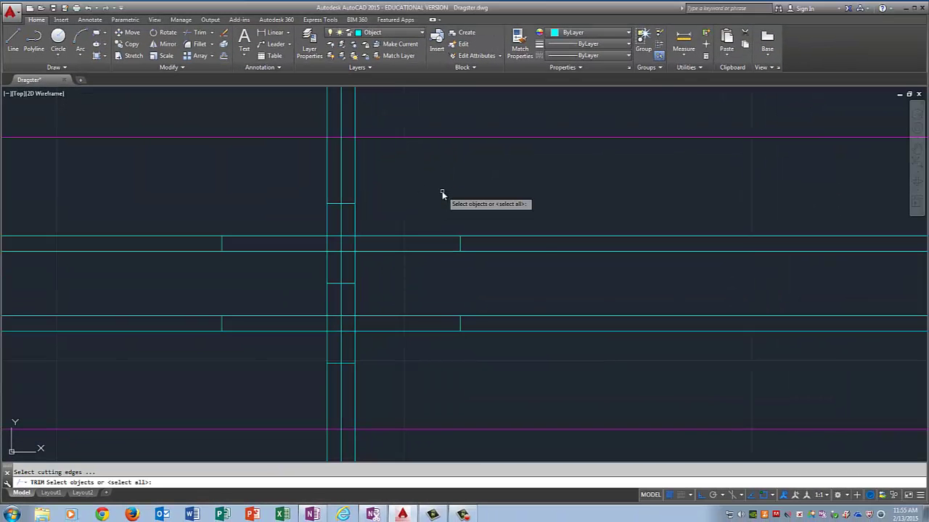
{"action": "left_click", "coordinate": [460, 243]}
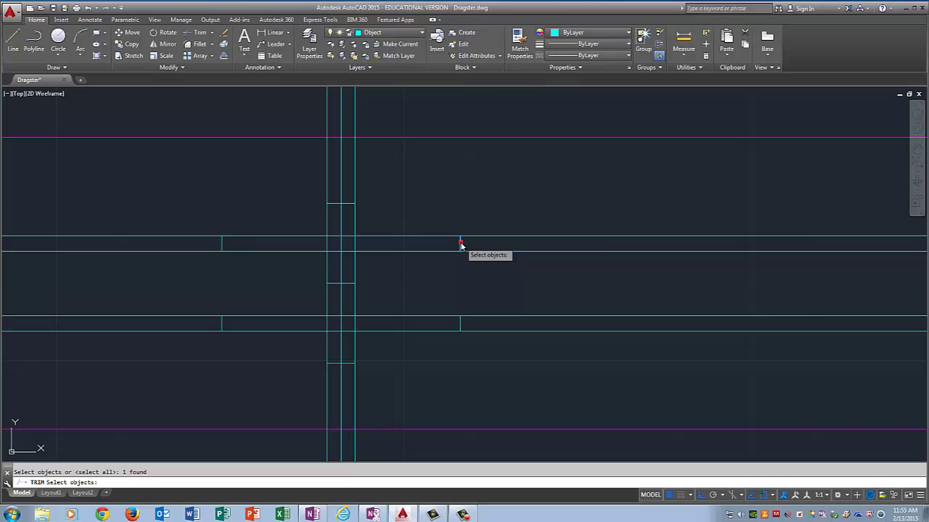
{"action": "left_click", "coordinate": [460, 324]}
{"action": "left_click", "coordinate": [222, 325]}
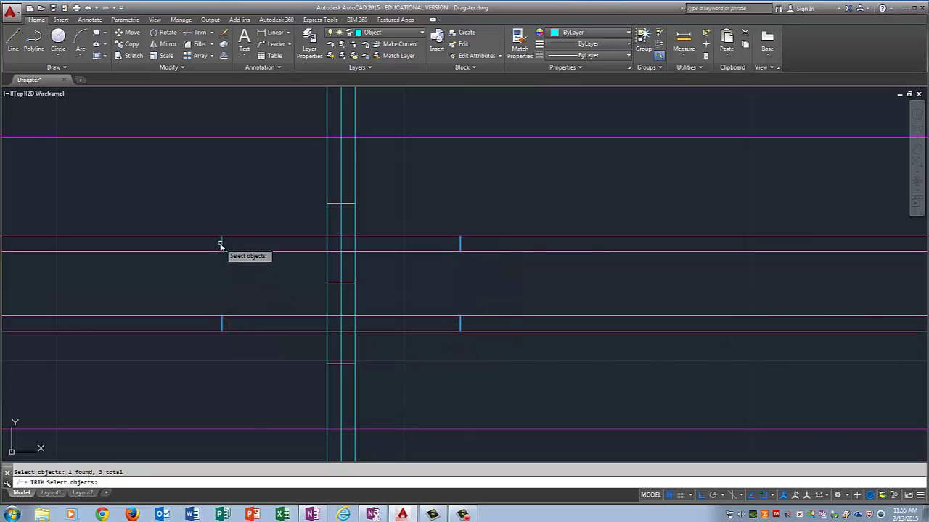
{"action": "key", "text": "Return"}
{"action": "left_click", "coordinate": [89, 187]}
{"action": "left_click", "coordinate": [157, 368]}
{"action": "left_click", "coordinate": [680, 369]}
{"action": "left_click", "coordinate": [521, 196]}
{"action": "key", "text": "Return"}
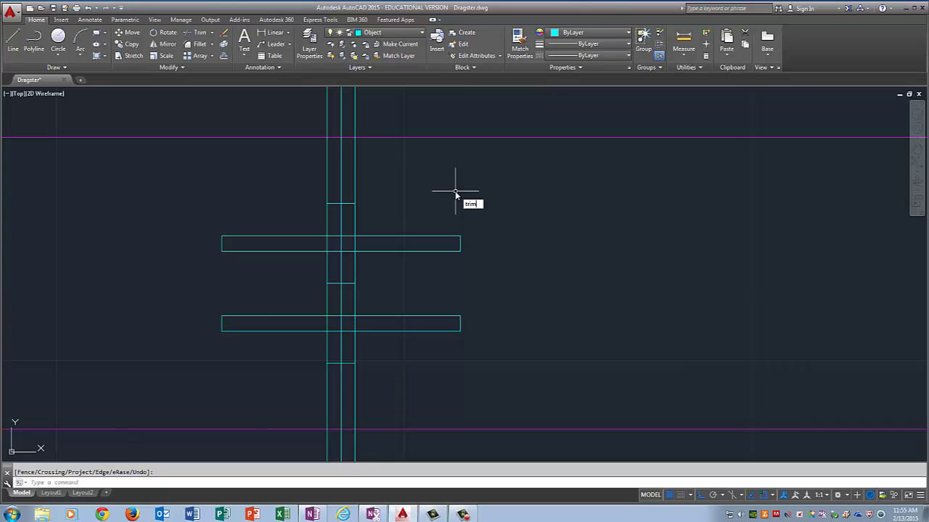
Trim the vertical lines back to the top and bottom magenta outline lines
{"action": "type", "text": "trim"}
{"action": "key", "text": "Return"}
{"action": "left_click", "coordinate": [433, 137]}
{"action": "left_click", "coordinate": [450, 430]}
{"action": "key", "text": "Return"}
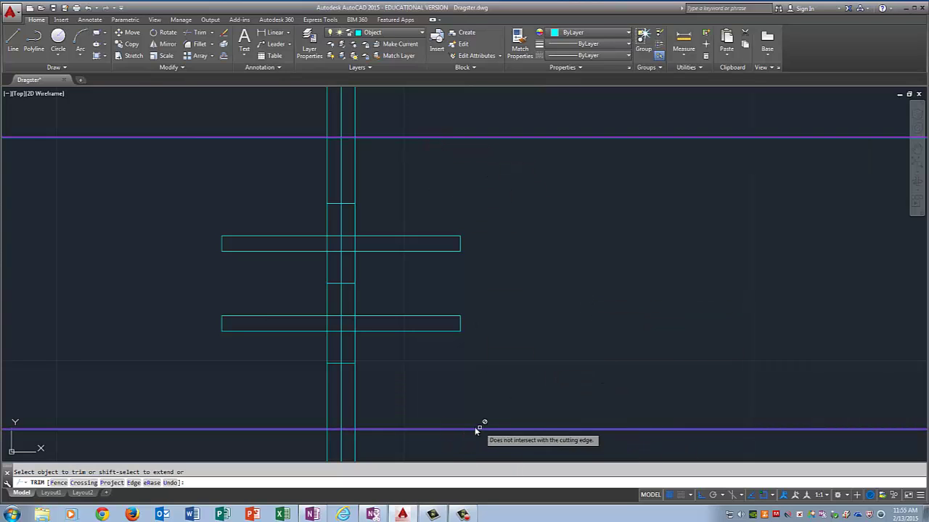
{"action": "left_click", "coordinate": [385, 451]}
{"action": "left_click", "coordinate": [322, 446]}
{"action": "left_click", "coordinate": [382, 117]}
{"action": "left_click", "coordinate": [321, 124]}
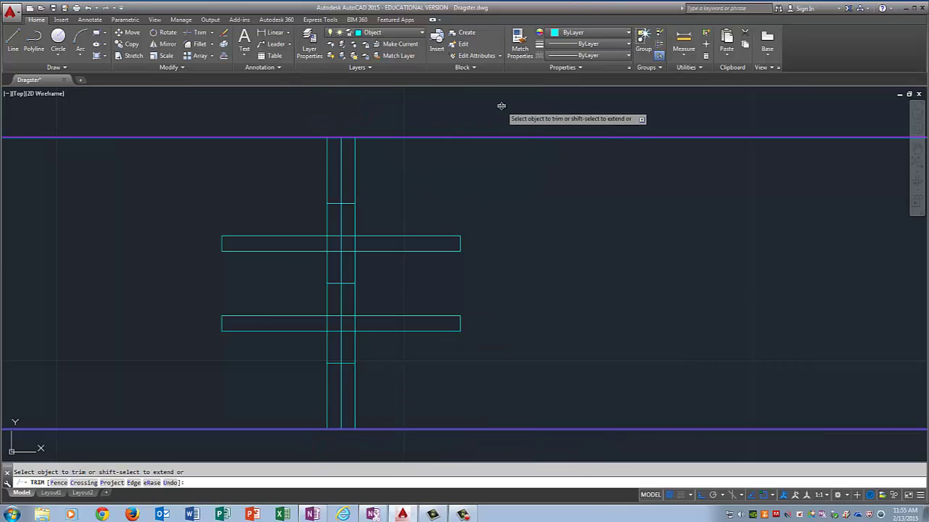
{"action": "key", "text": "Escape"}
{"action": "middle_click_drag", "start_coordinate": [339, 276], "coordinate": [365, 291]}
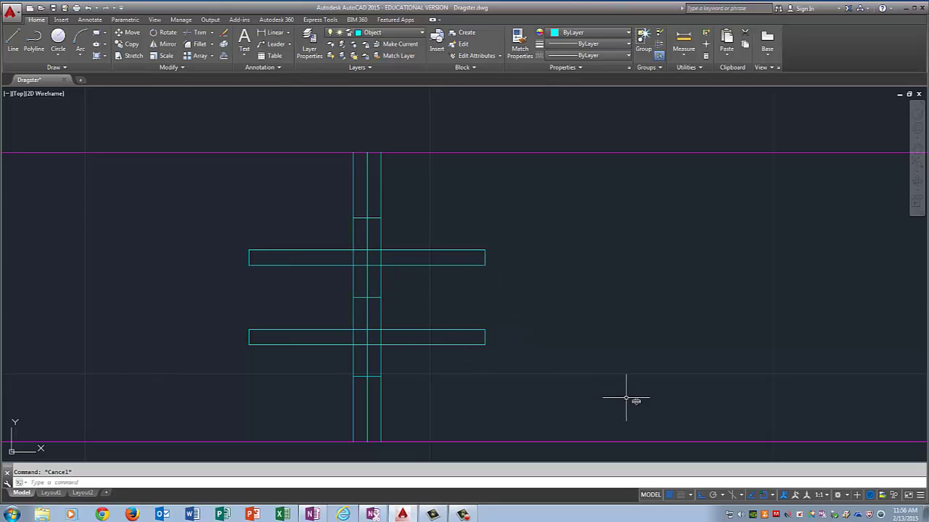
Move the trimmed axle and straw lines onto the Hidden layer
{"action": "mouse_move", "coordinate": [644, 402]}
{"action": "left_mouse_down"}
{"action": "mouse_move", "coordinate": [378, 326]}
{"action": "mouse_move", "coordinate": [254, 309]}
{"action": "mouse_move", "coordinate": [227, 218]}
{"action": "mouse_move", "coordinate": [327, 175]}
{"action": "mouse_move", "coordinate": [397, 179]}
{"action": "left_mouse_up"}
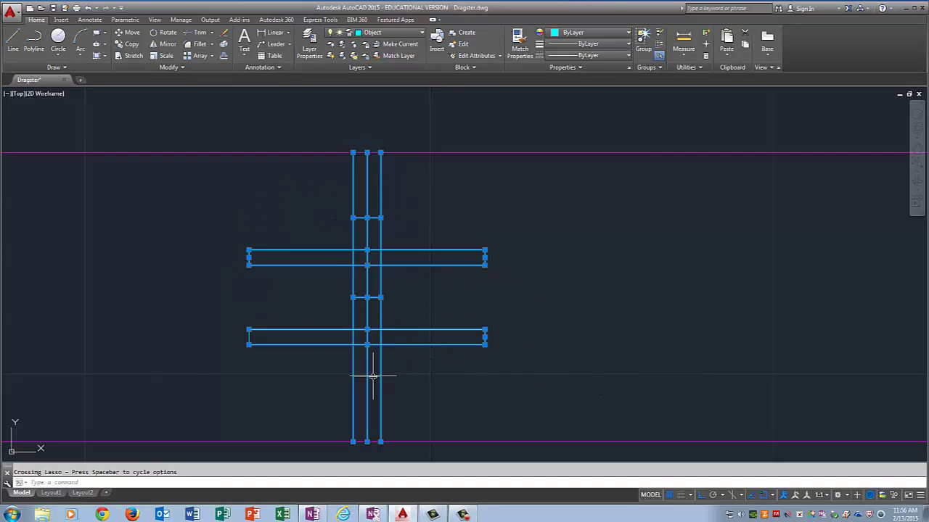
{"action": "left_click", "coordinate": [414, 33]}
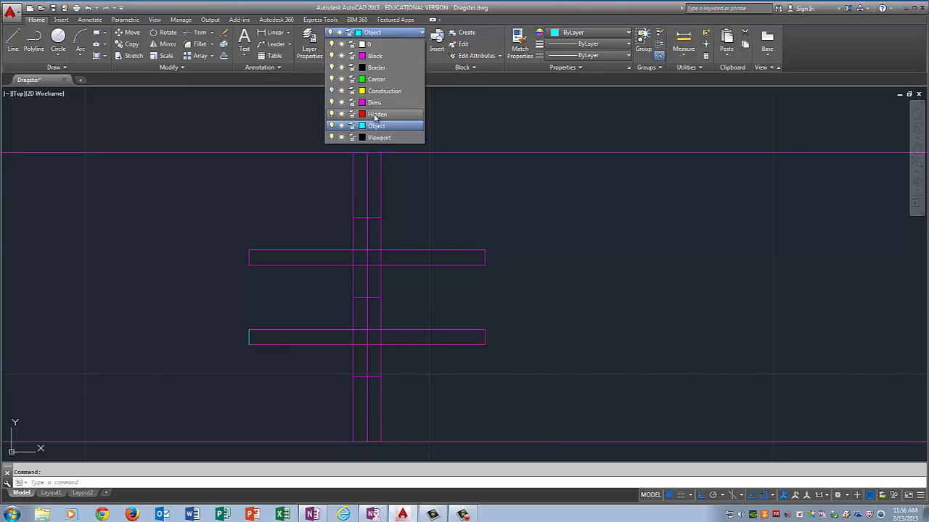
{"action": "left_click", "coordinate": [376, 115]}
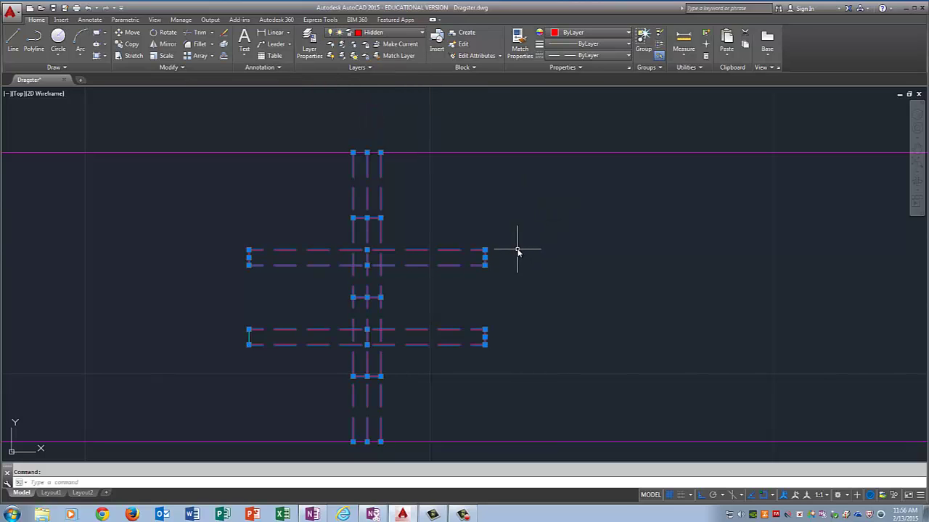
{"action": "type", "text": "tr"}
{"action": "key", "text": "Return"}
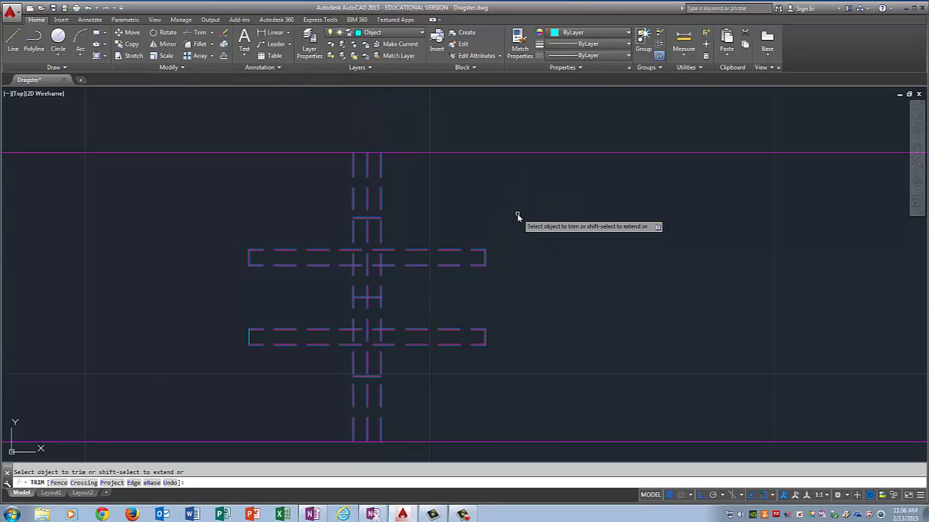
{"action": "left_click", "coordinate": [518, 218]}
{"action": "key", "text": "Escape"}
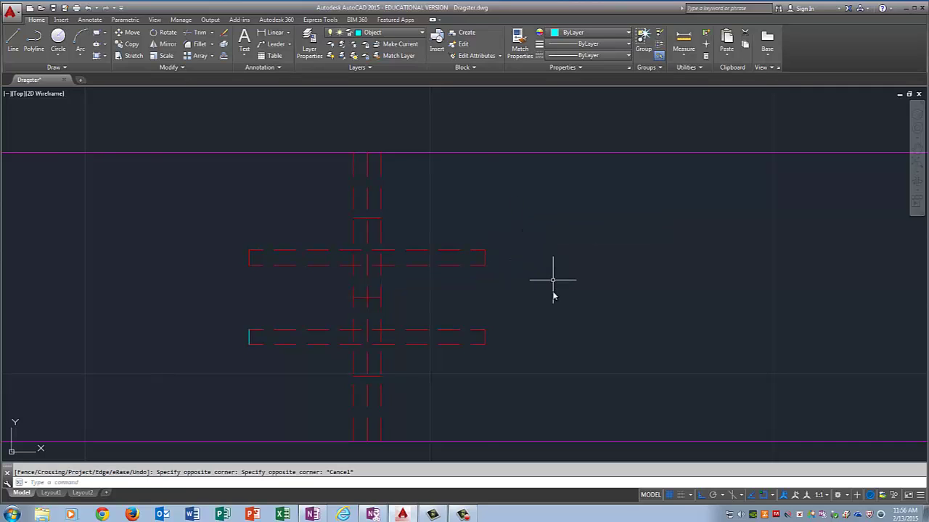
Move the short line at the left end onto the Hidden layer too
{"action": "left_click", "coordinate": [249, 339]}
{"action": "left_click", "coordinate": [388, 32]}
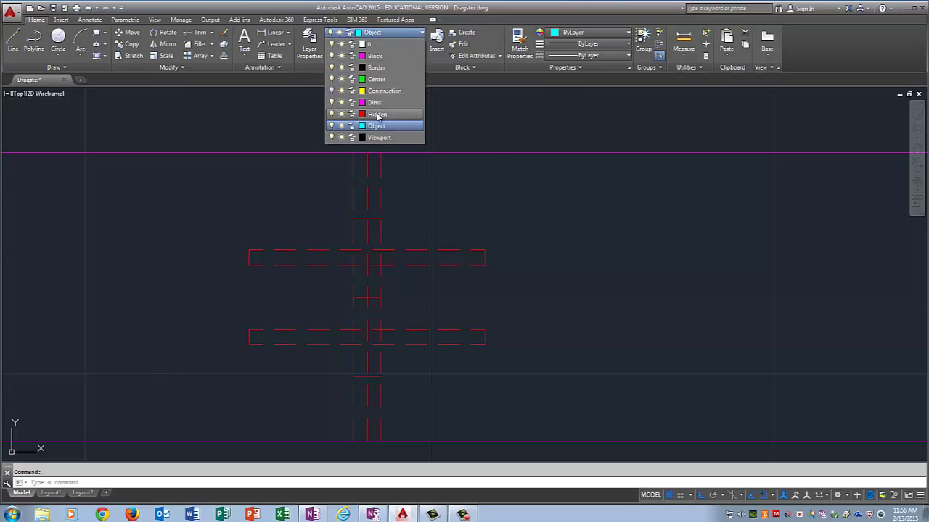
{"action": "left_click", "coordinate": [376, 114]}
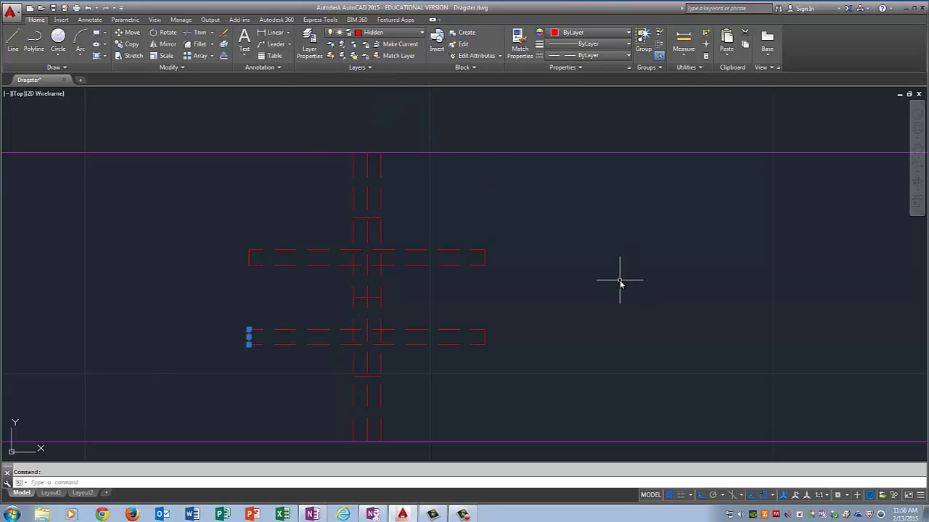
{"action": "type", "text": "tr"}
{"action": "key", "text": "Return"}
{"action": "key", "text": "Escape"}
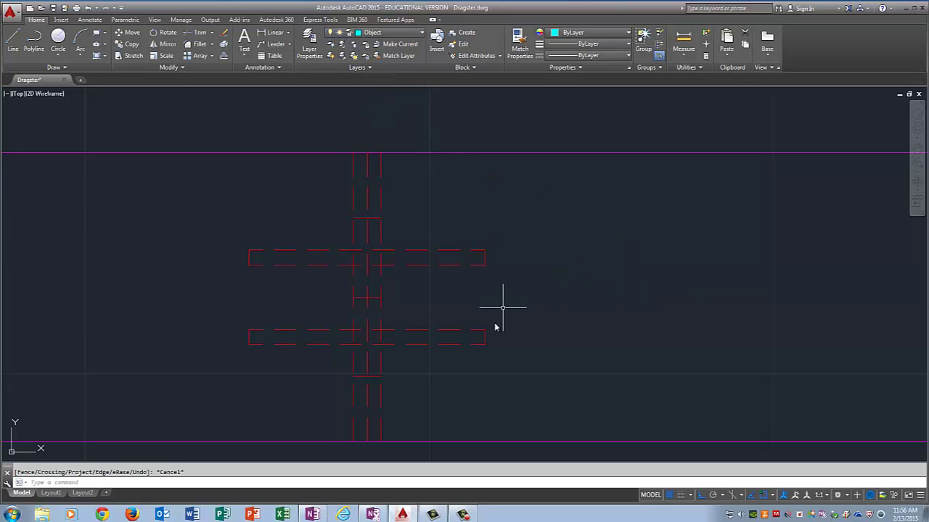
{"action": "scroll", "coordinate": [368, 359], "scroll_direction": "up", "scroll_amount": 2}
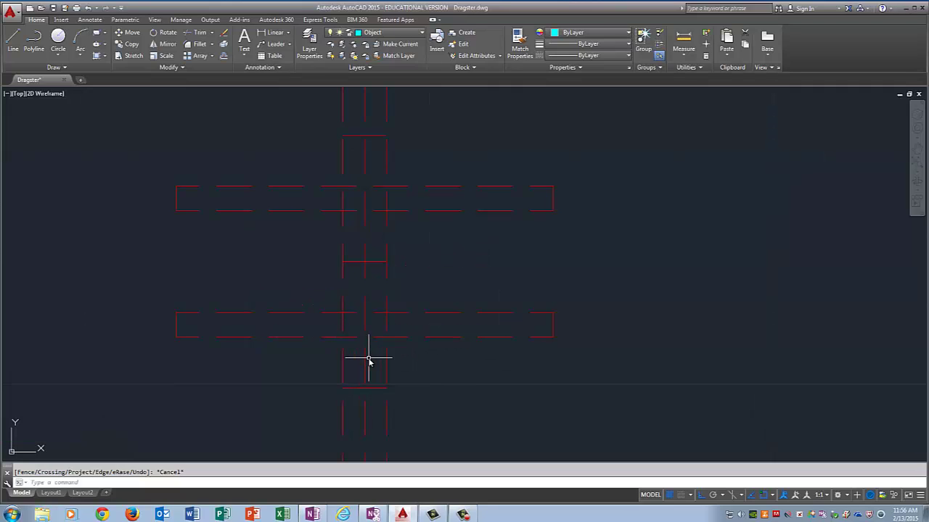
{"action": "scroll", "coordinate": [369, 360], "scroll_direction": "down", "scroll_amount": 3}
{"action": "scroll", "coordinate": [369, 360], "scroll_direction": "up", "scroll_amount": 1}
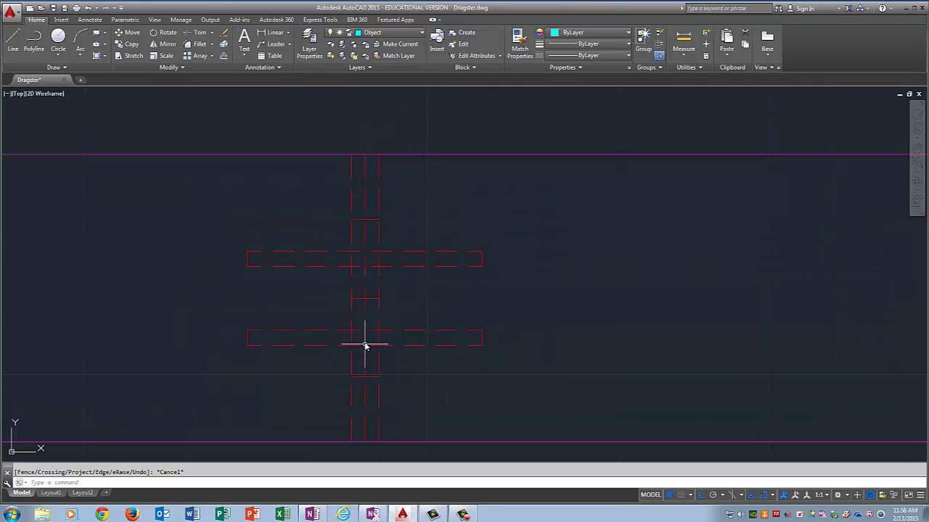
Assign the central vertical axle line to the Center layer so it draws green
{"action": "left_click", "coordinate": [365, 332]}
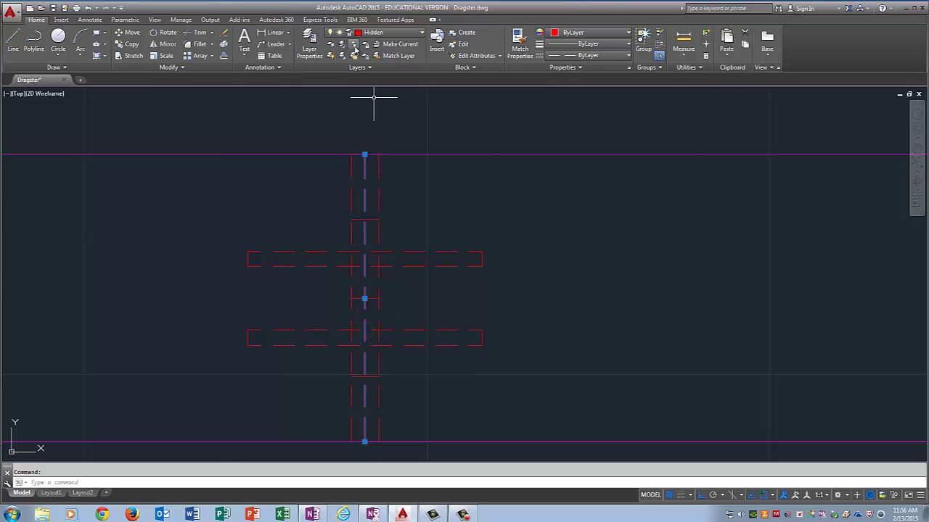
{"action": "left_click", "coordinate": [392, 32]}
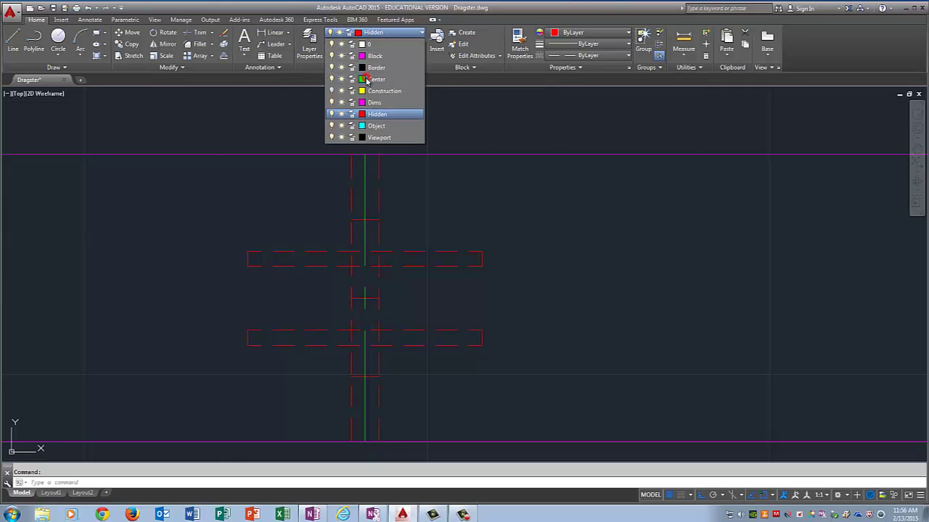
{"action": "left_click", "coordinate": [366, 109]}
{"action": "left_click", "coordinate": [467, 332]}
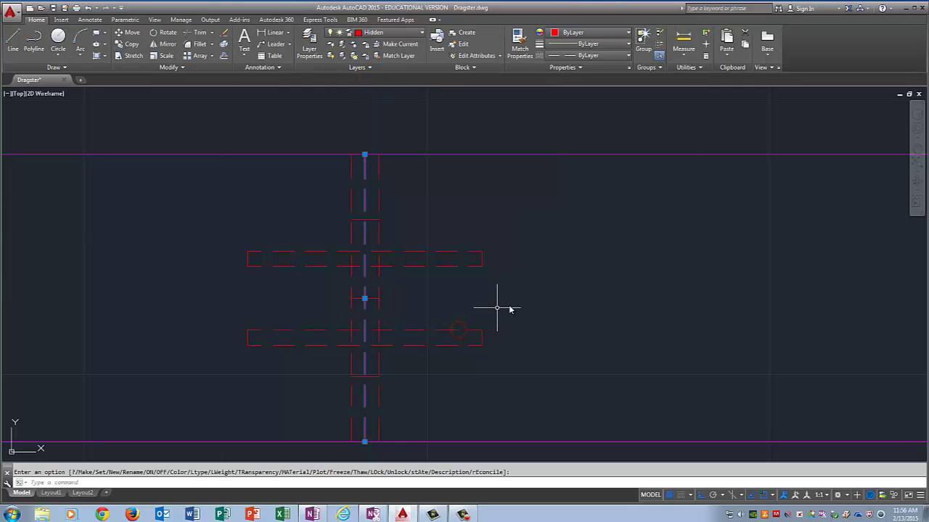
{"action": "key", "text": "Escape"}
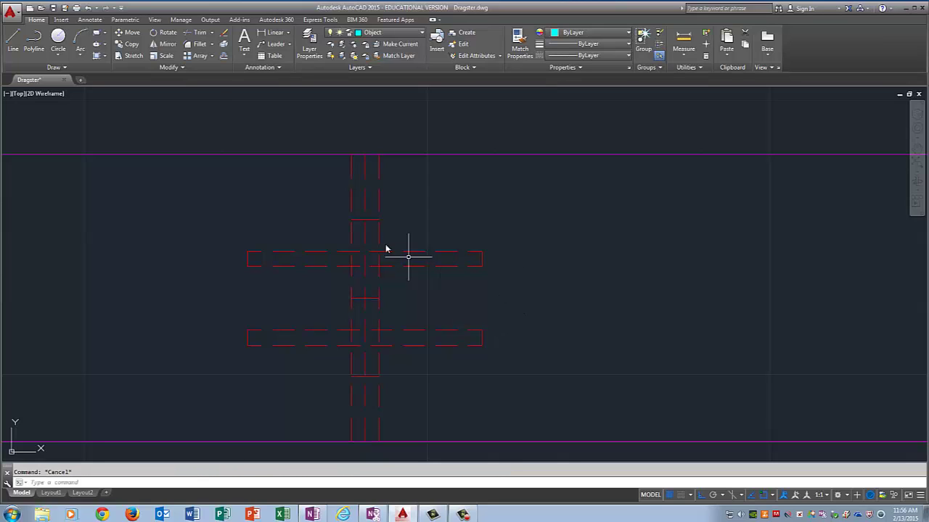
{"action": "left_click", "coordinate": [364, 194]}
{"action": "left_click", "coordinate": [391, 32]}
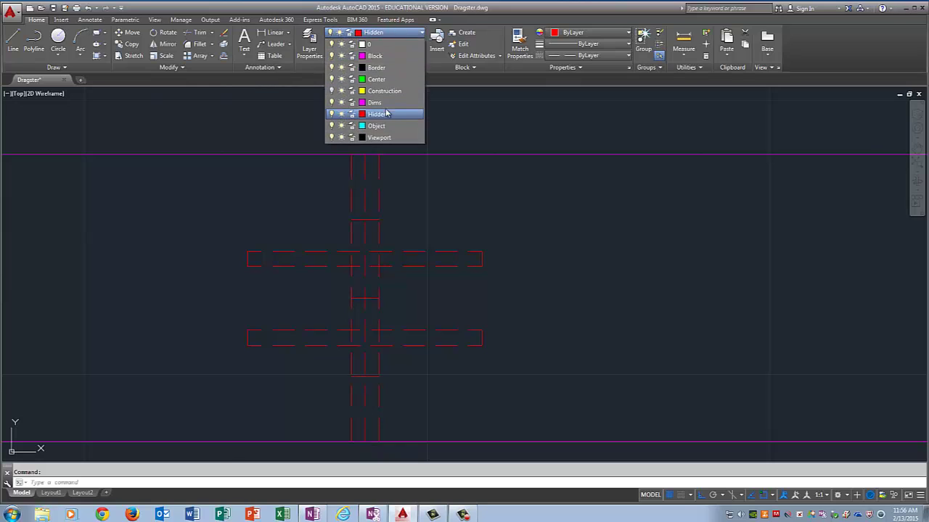
{"action": "left_click", "coordinate": [381, 79]}
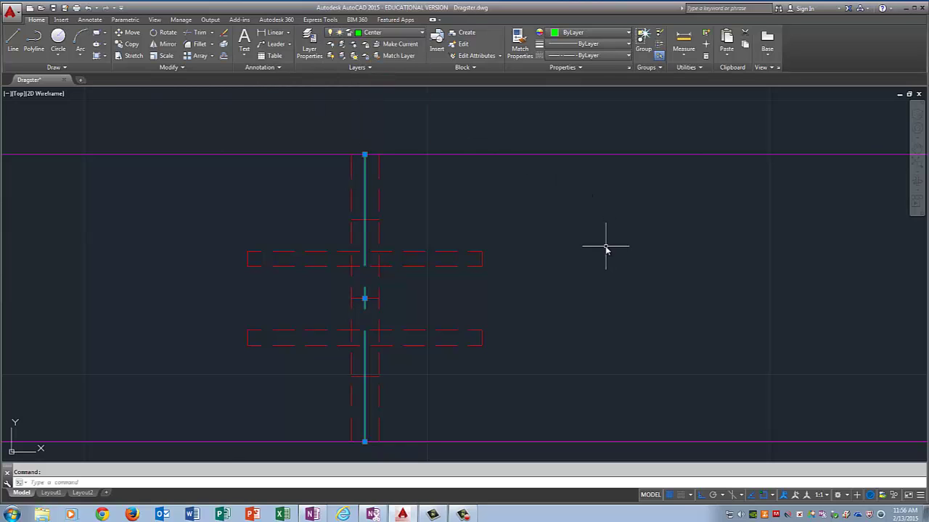
{"action": "type", "text": "-LAYER"}
{"action": "key", "text": "Return"}
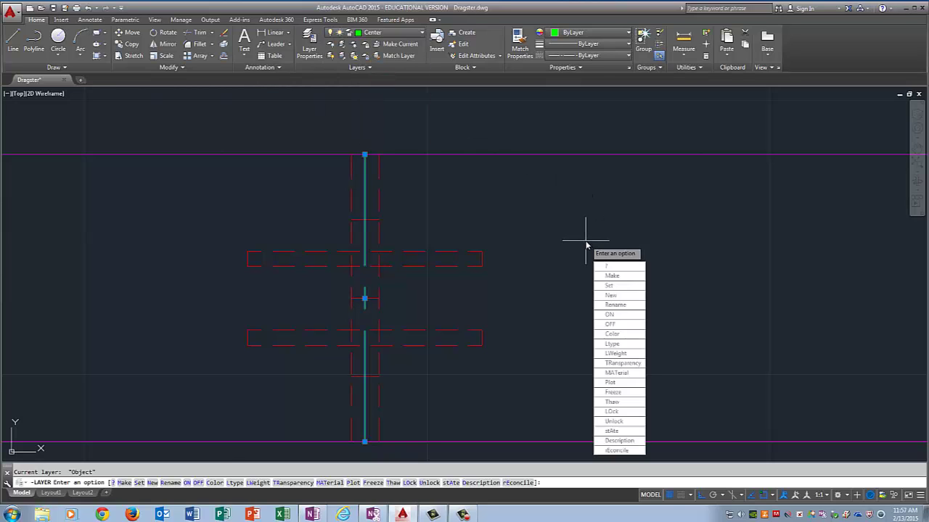
{"action": "key", "text": "Escape"}
{"action": "key", "text": "Escape"}
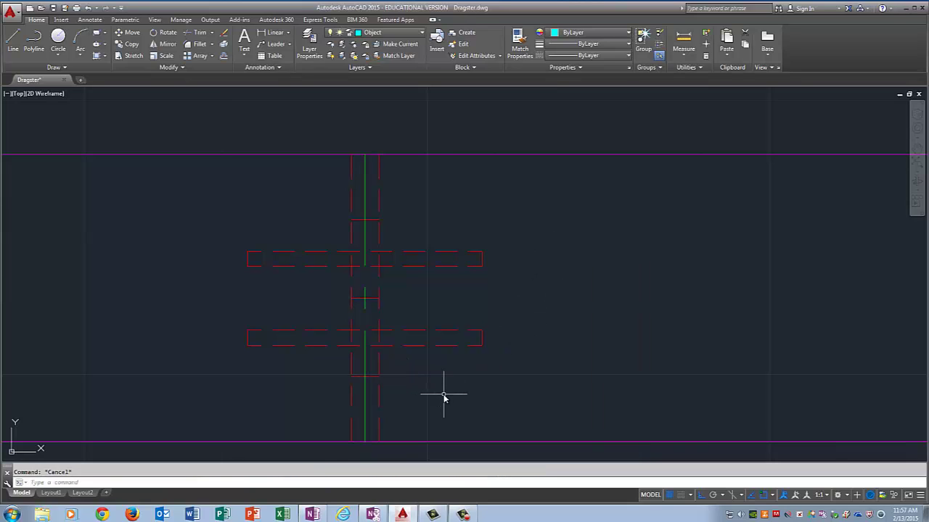
Zoom to the entire drawing with ZOOM ALL so the top and side views both show, then zoom in slightly
{"action": "scroll", "coordinate": [444, 398], "scroll_direction": "down", "scroll_amount": 5}
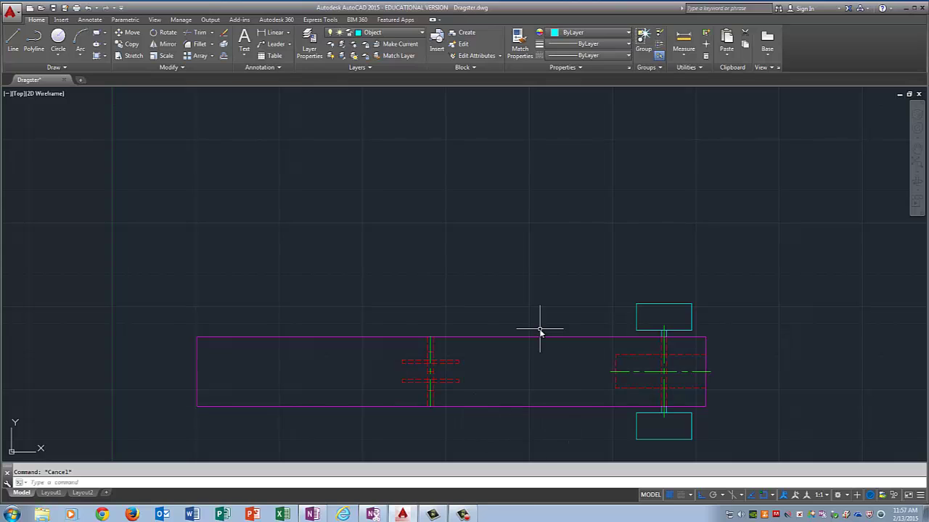
{"action": "type", "text": "zoom"}
{"action": "key", "text": "Return"}
{"action": "type", "text": "all"}
{"action": "key", "text": "Return"}
{"action": "scroll", "coordinate": [471, 410], "scroll_direction": "up", "scroll_amount": 4}
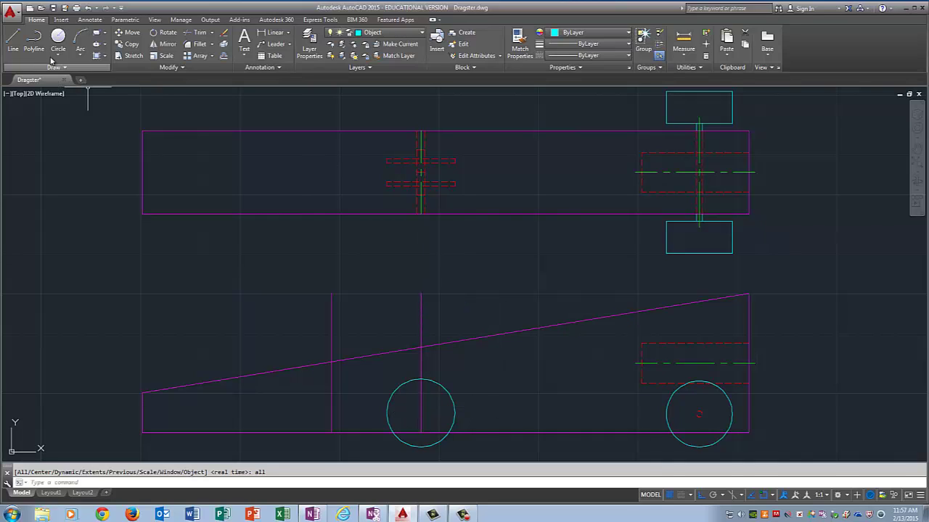
On the Hidden layer, draw a diameter 3 circle at the left wheel's centre in the side view
{"action": "left_click", "coordinate": [374, 33]}
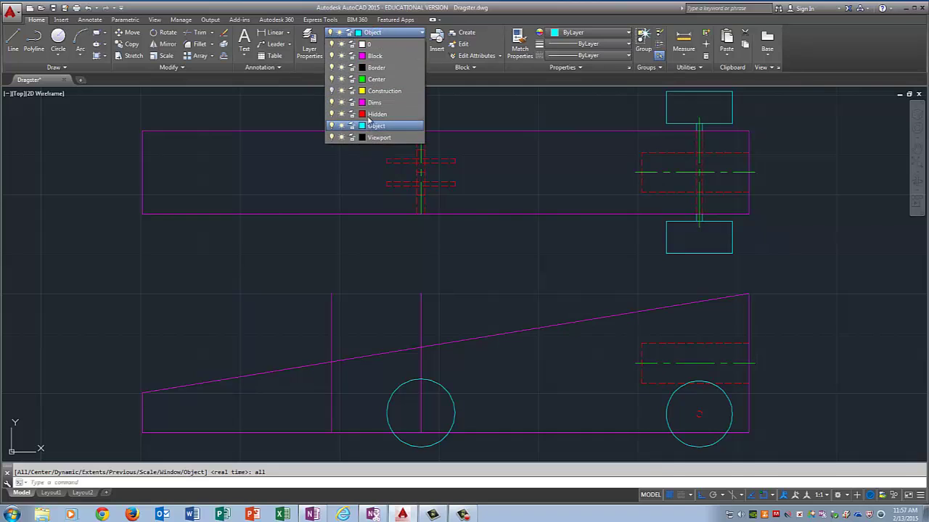
{"action": "left_click", "coordinate": [371, 115]}
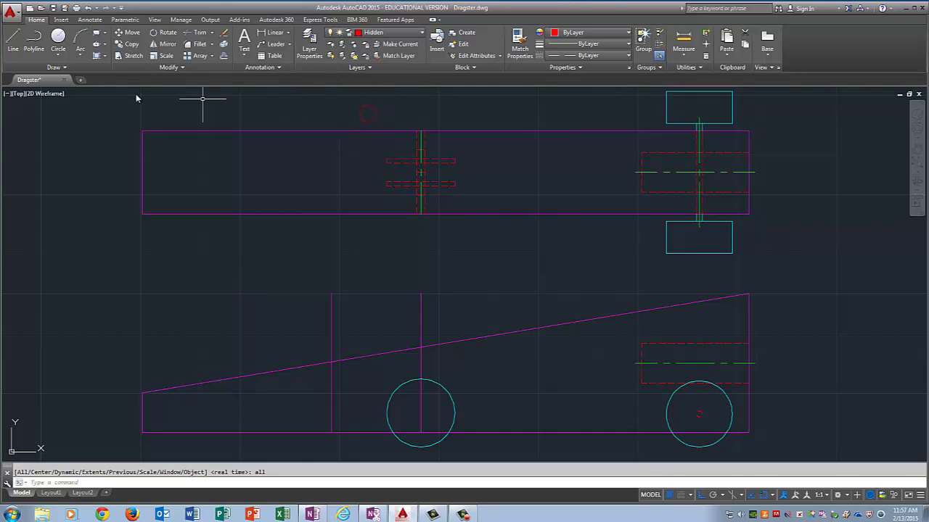
{"action": "left_click", "coordinate": [58, 38]}
{"action": "left_click", "coordinate": [61, 58]}
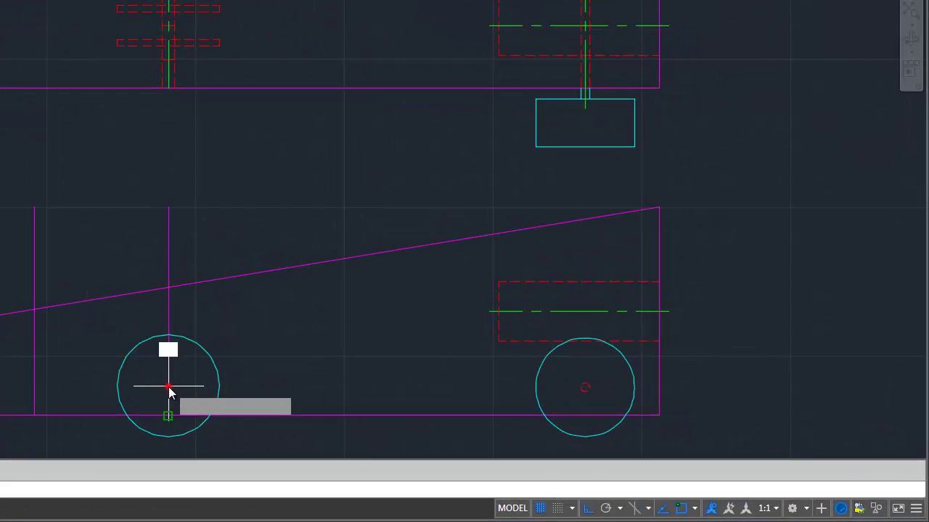
{"action": "left_click", "coordinate": [168, 387]}
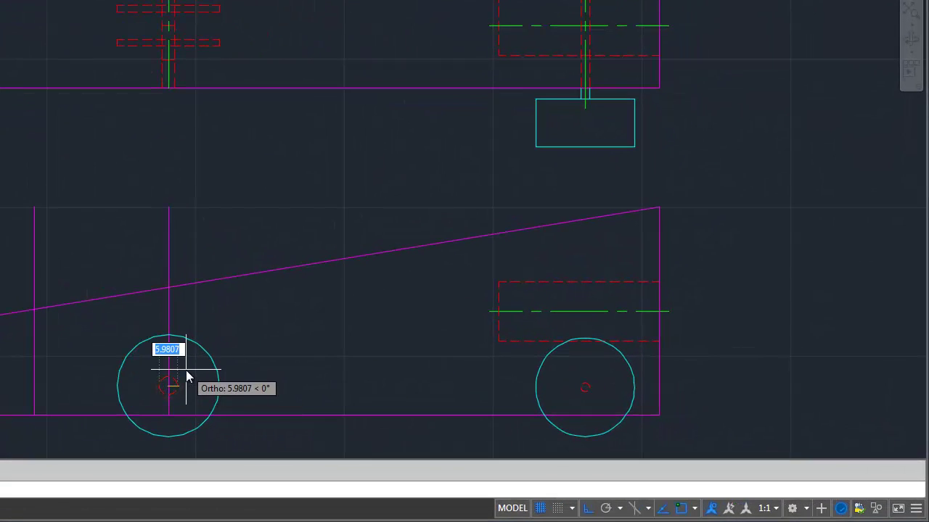
{"action": "type", "text": "3"}
{"action": "key", "text": "Return"}
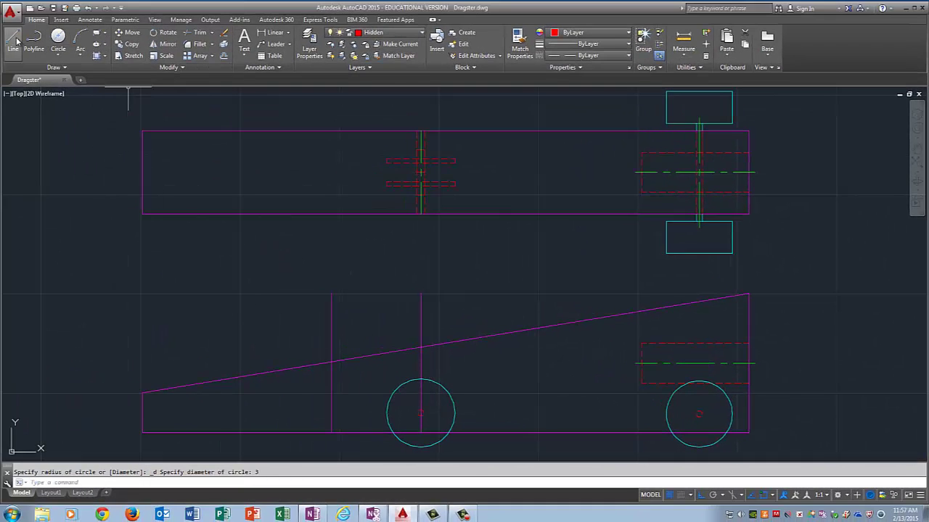
Draw a vertical line from the left wheel centre up past the top view
{"action": "left_click", "coordinate": [13, 39]}
{"action": "left_click", "coordinate": [419, 414]}
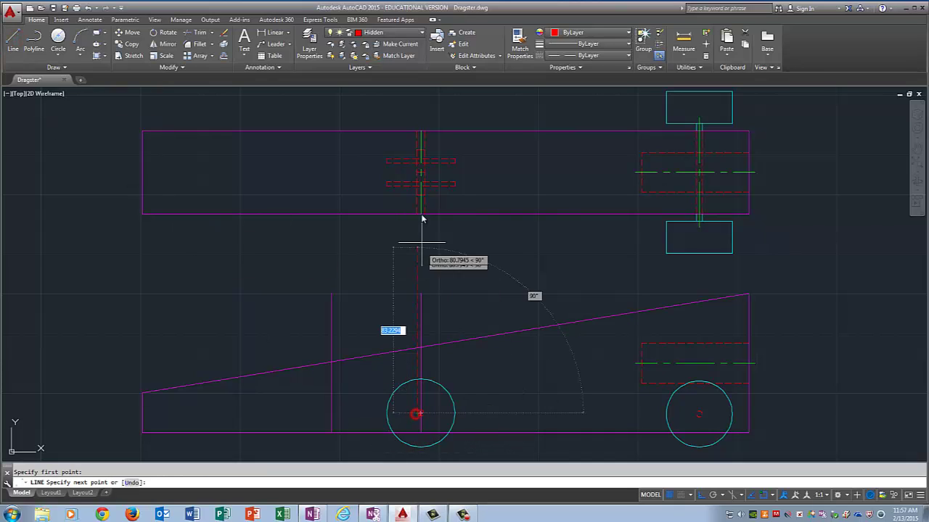
{"action": "left_click", "coordinate": [429, 106]}
{"action": "key", "text": "Escape"}
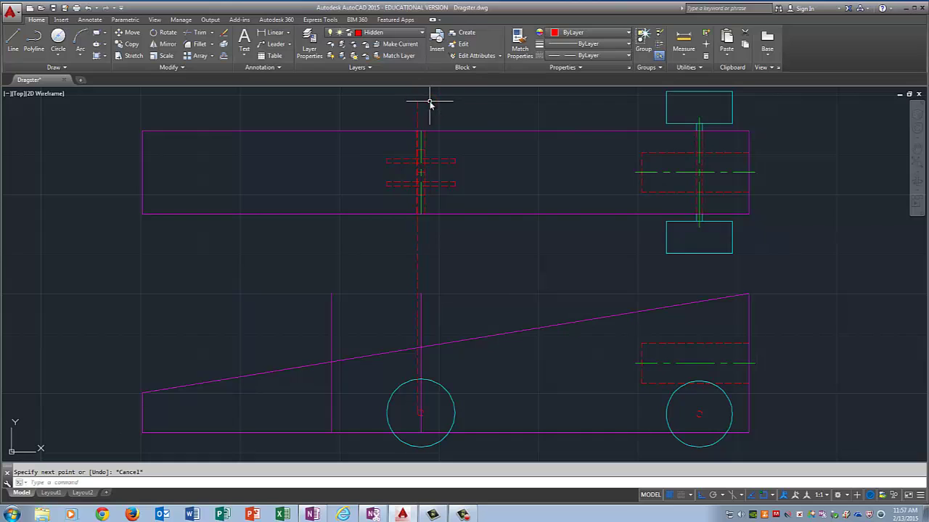
Draw a second vertical projection line from the wheel centre up above the top view
{"action": "right_click", "coordinate": [457, 109]}
{"action": "left_click", "coordinate": [470, 114]}
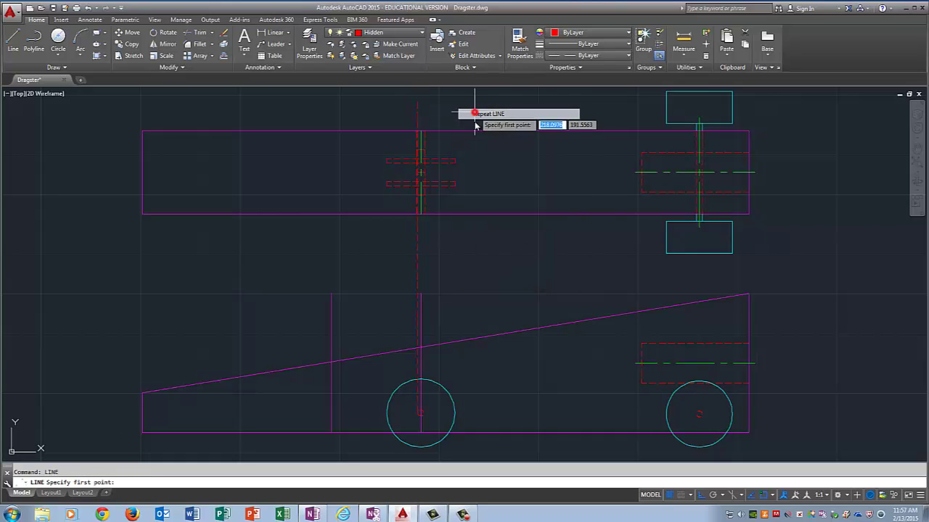
{"action": "left_click", "coordinate": [427, 414]}
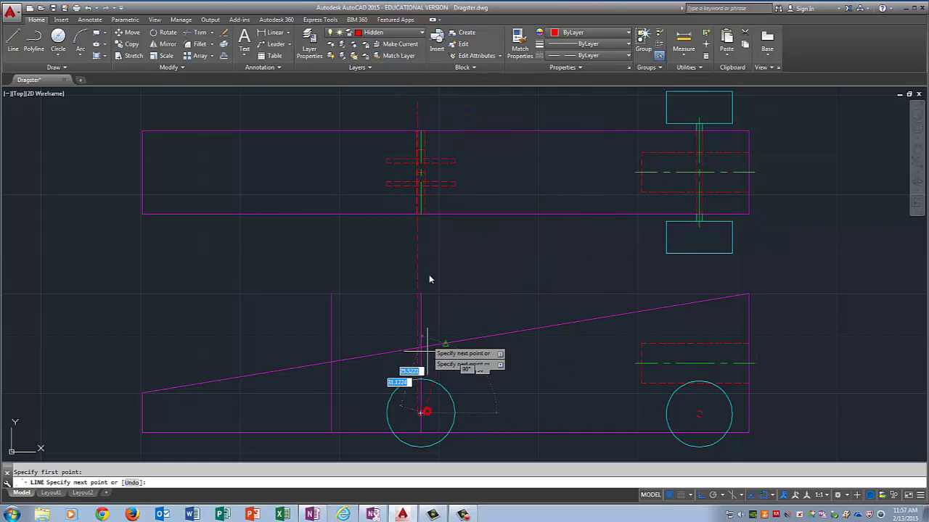
{"action": "left_click", "coordinate": [423, 102]}
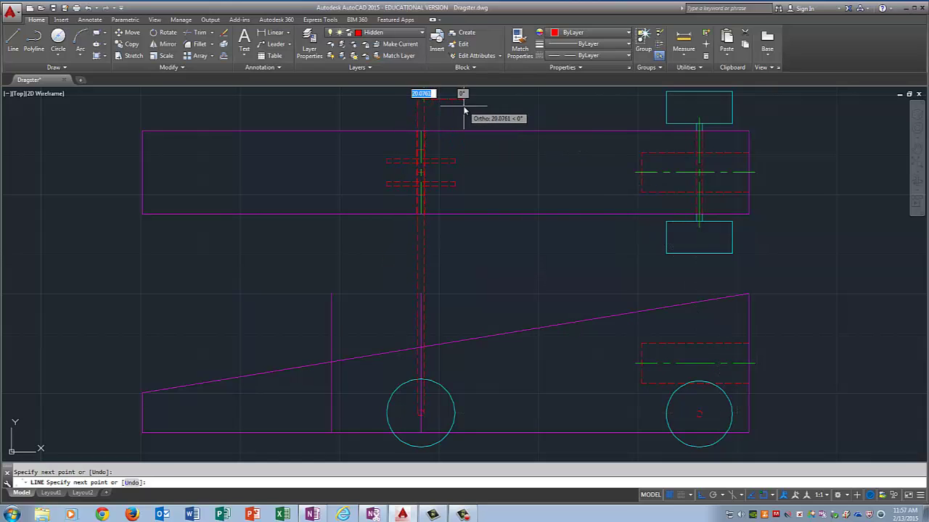
{"action": "key", "text": "Escape"}
{"action": "scroll", "coordinate": [428, 187], "scroll_direction": "up", "scroll_amount": 6}
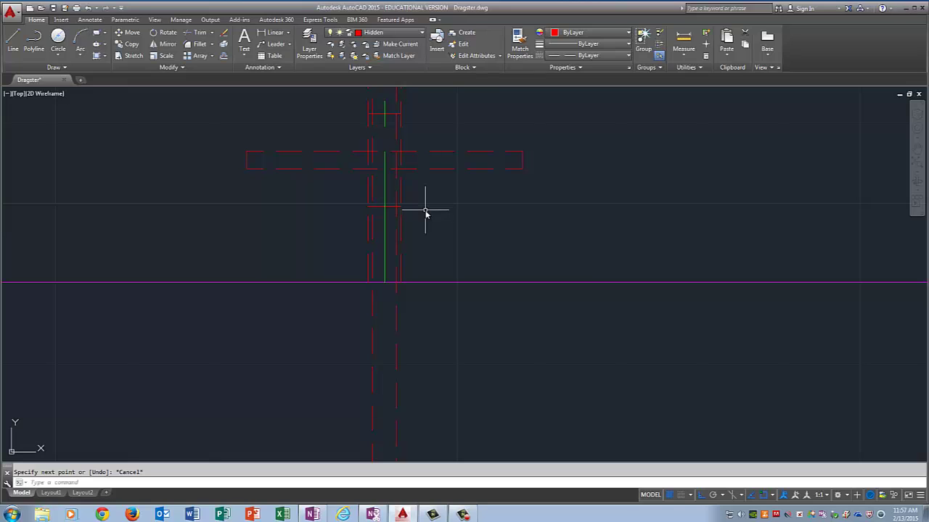
{"action": "scroll", "coordinate": [445, 216], "scroll_direction": "down", "scroll_amount": 2}
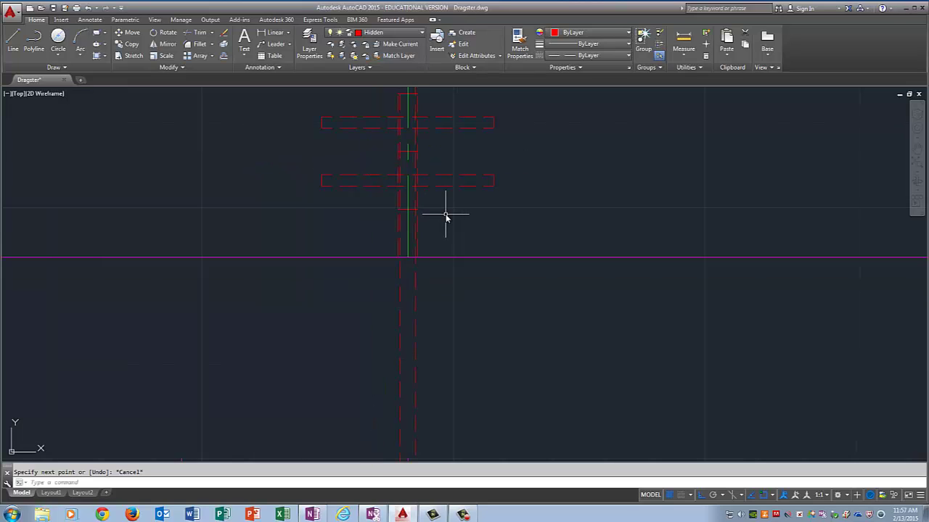
{"action": "scroll", "coordinate": [461, 313], "scroll_direction": "down", "scroll_amount": 2}
Trim the dashed projection lines above and below the body, using its top and bottom edges as cutting edges
{"action": "key", "text": "Return"}
{"action": "left_click", "coordinate": [470, 147]}
{"action": "left_click", "coordinate": [498, 278]}
{"action": "key", "text": "Return"}
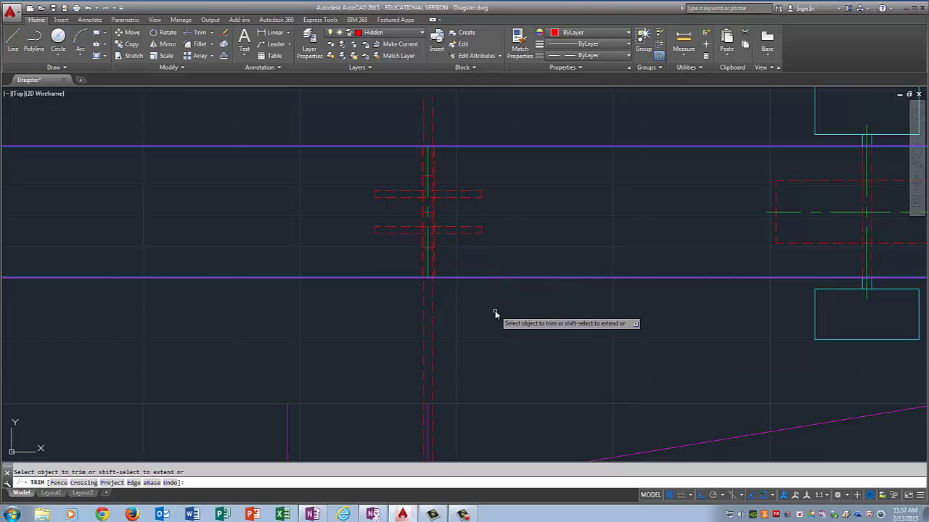
{"action": "left_click", "coordinate": [495, 310]}
{"action": "left_click", "coordinate": [347, 341]}
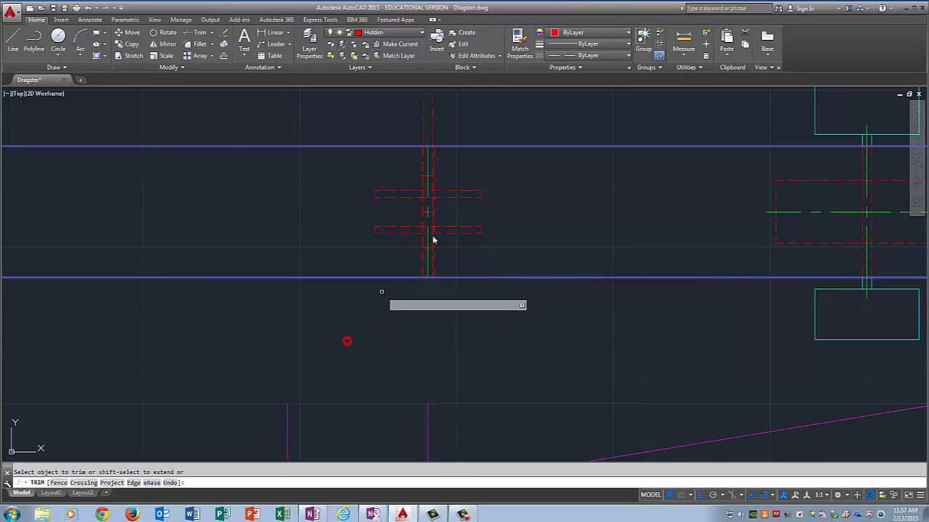
{"action": "left_click", "coordinate": [477, 114]}
{"action": "left_click", "coordinate": [403, 133]}
{"action": "scroll", "coordinate": [513, 203], "scroll_direction": "up", "scroll_amount": 2}
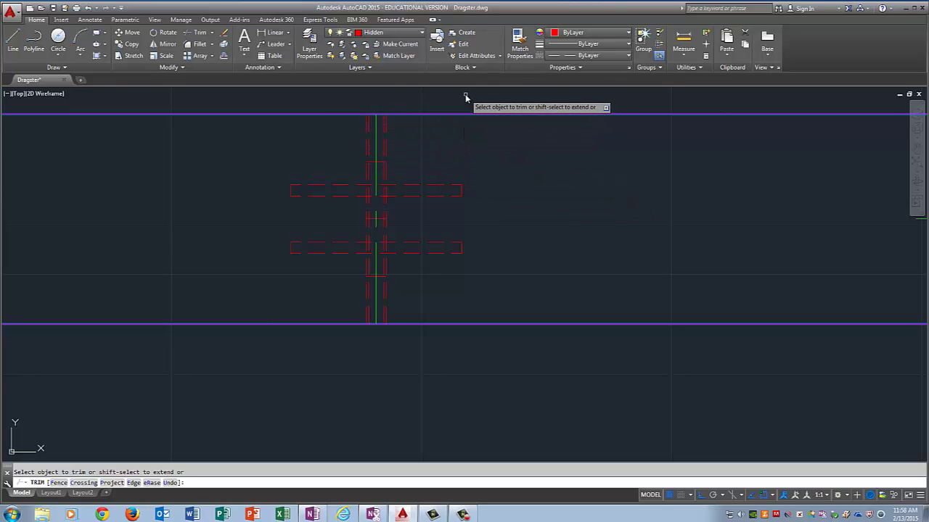
Offset the body's top and bottom edges 3 units outward as helper lines
{"action": "key", "text": "Escape"}
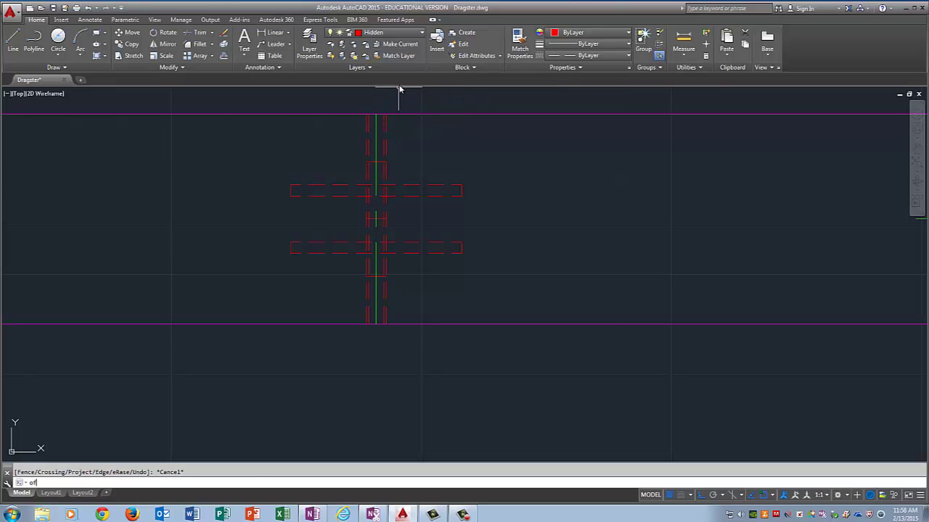
{"action": "type", "text": "offset"}
{"action": "key", "text": "Return"}
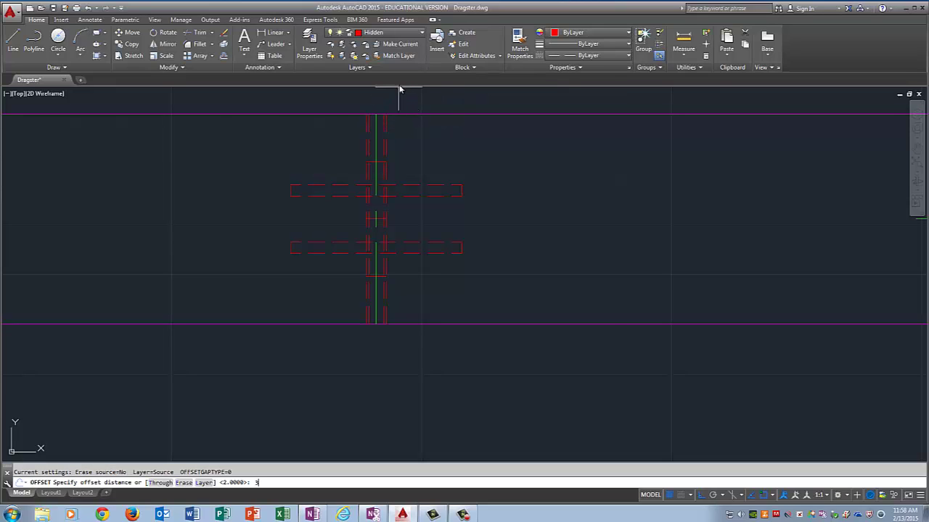
{"action": "type", "text": "3"}
{"action": "key", "text": "Return"}
{"action": "left_click", "coordinate": [426, 114]}
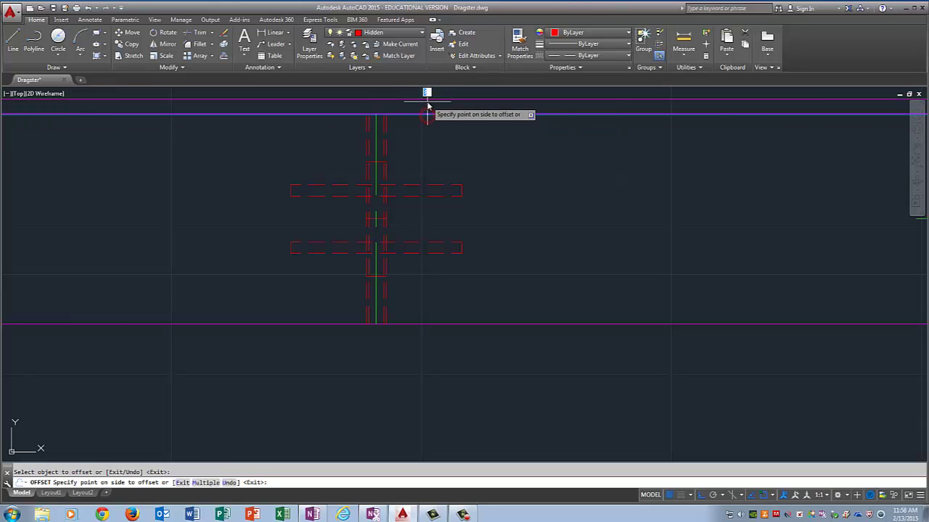
{"action": "left_click", "coordinate": [426, 107]}
{"action": "left_click", "coordinate": [455, 324]}
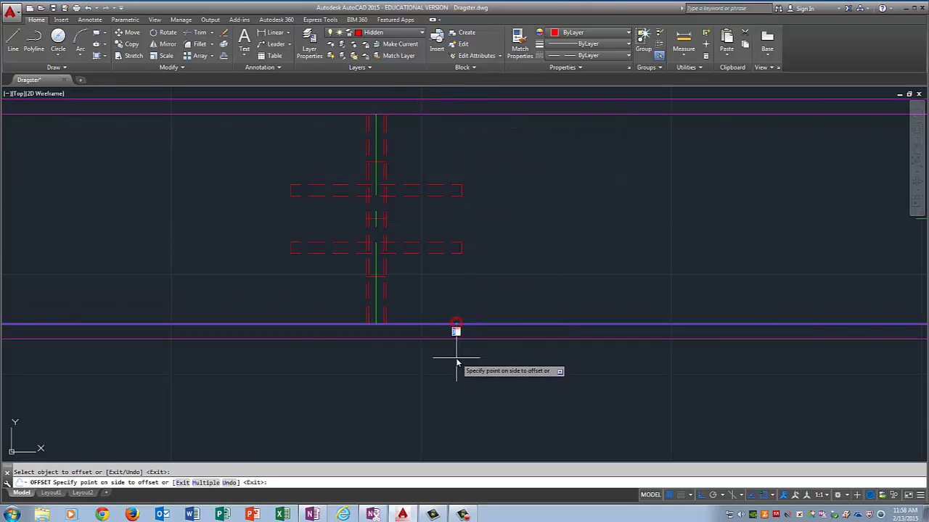
{"action": "left_click", "coordinate": [457, 360]}
{"action": "key", "text": "Return"}
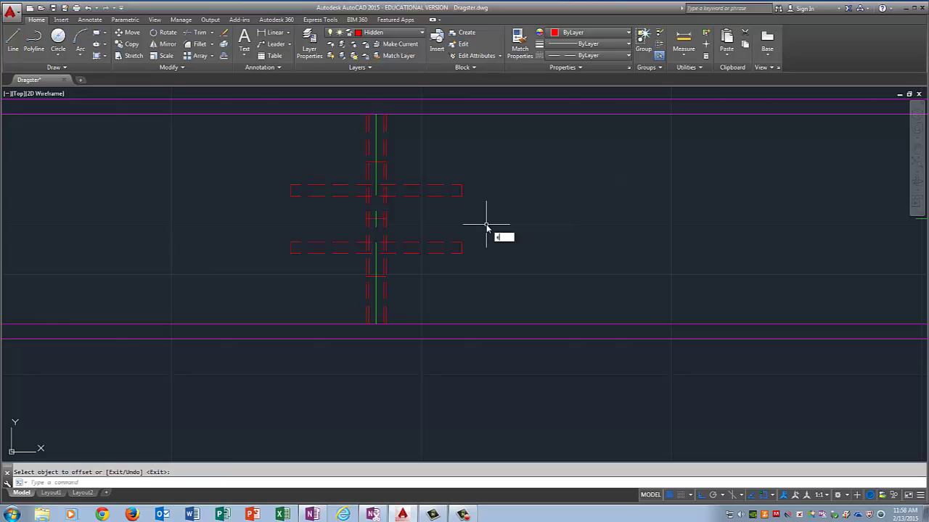
Extend the green centre line up and down to the two offset helper lines
{"action": "type", "text": "extend"}
{"action": "key", "text": "Return"}
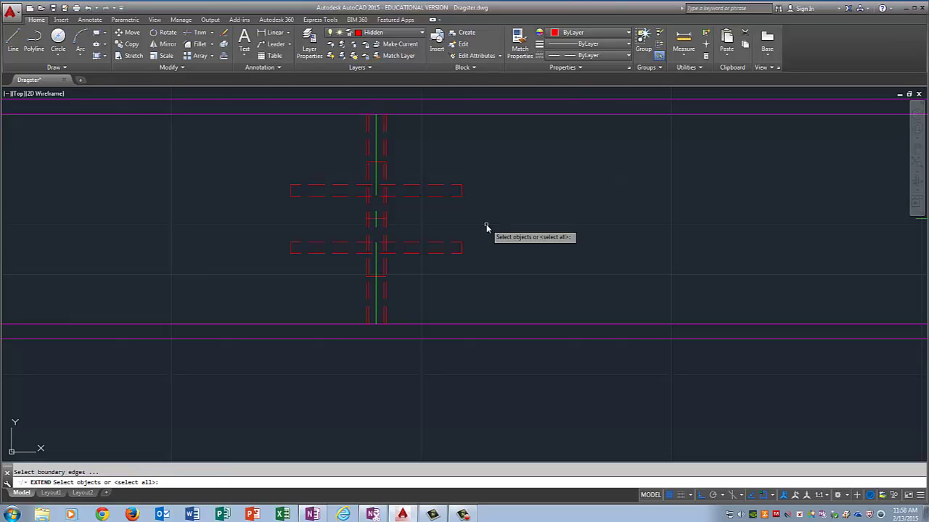
{"action": "left_click", "coordinate": [436, 100]}
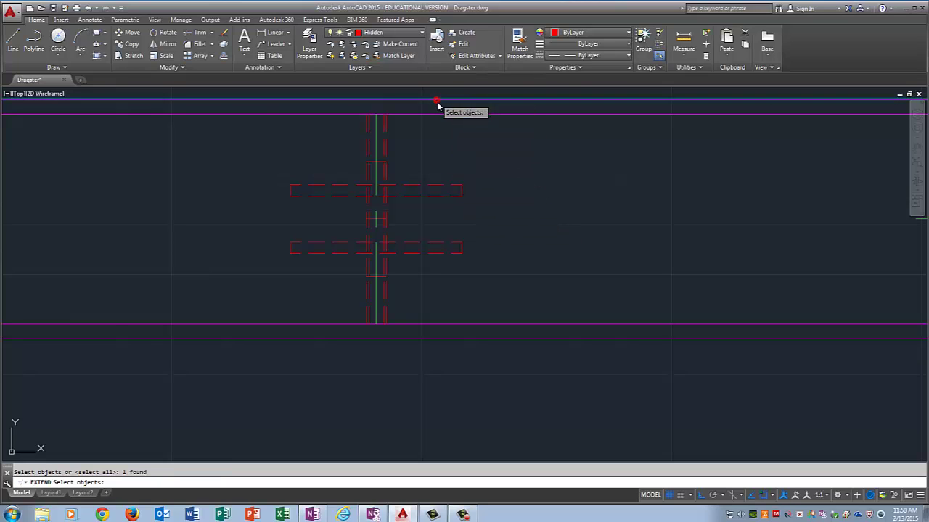
{"action": "left_click", "coordinate": [510, 338]}
{"action": "key", "text": "Return"}
{"action": "left_click", "coordinate": [377, 139]}
{"action": "left_click", "coordinate": [378, 311]}
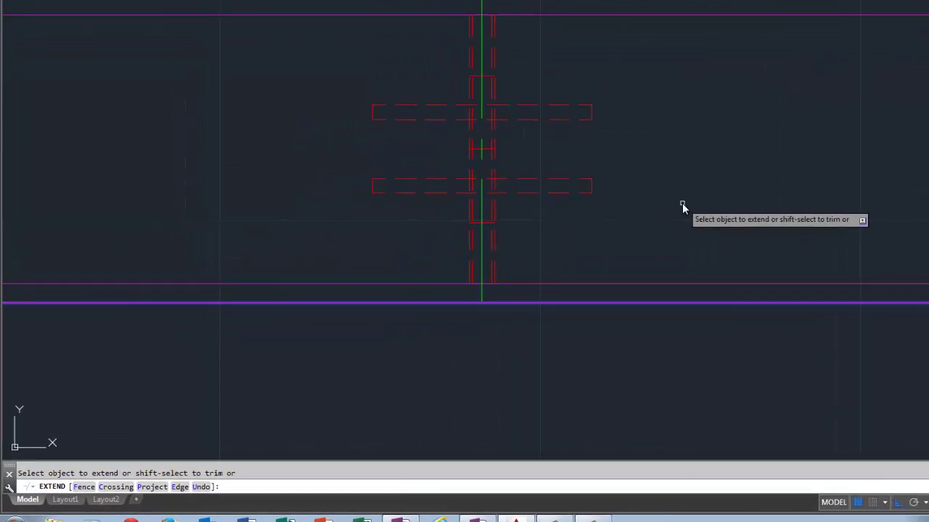
{"action": "key", "text": "Return"}
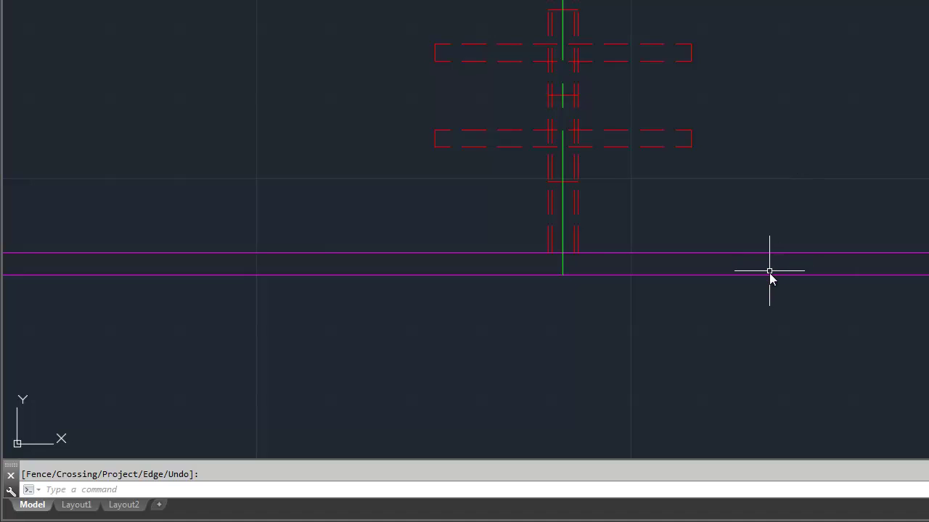
Delete the lower helper line and select the upper one
{"action": "left_click", "coordinate": [769, 274]}
{"action": "key", "text": "Delete"}
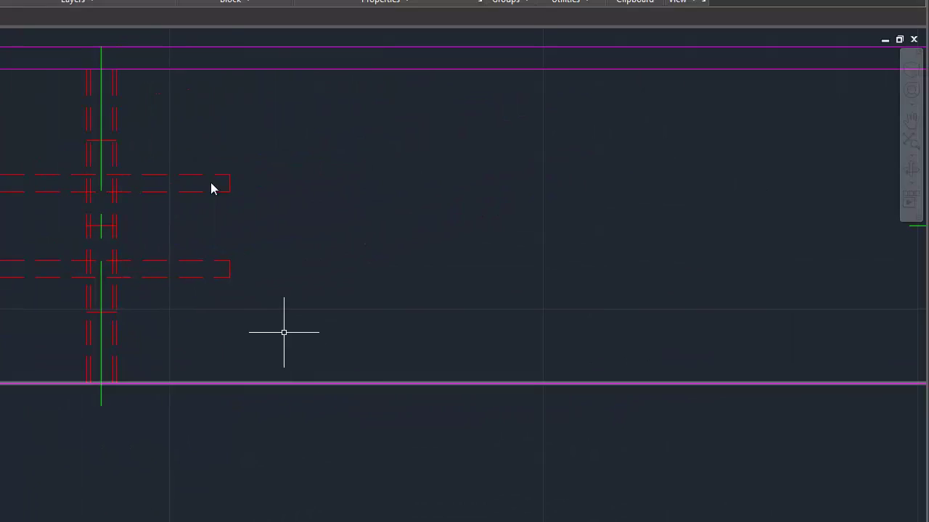
{"action": "left_click", "coordinate": [194, 47]}
Delete the upper helper line, then start a trim and cancel it
{"action": "key", "text": "Delete"}
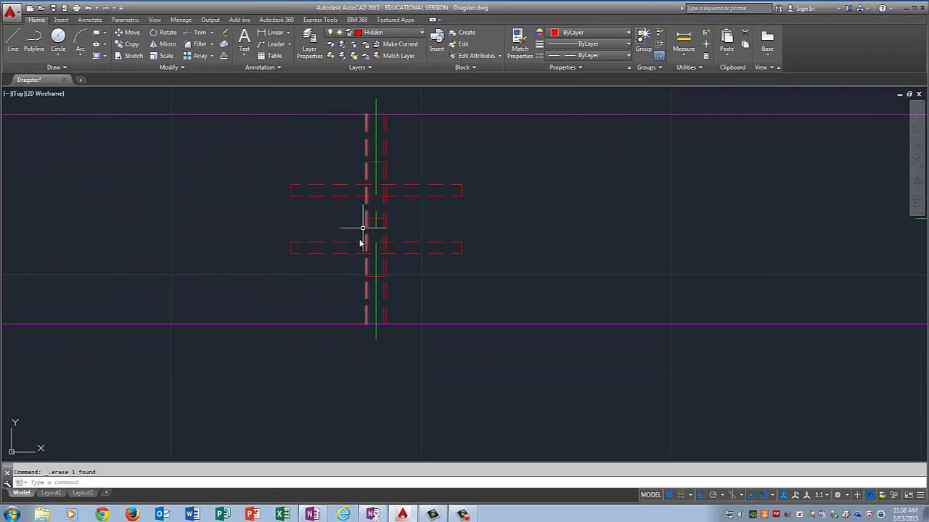
{"action": "scroll", "coordinate": [359, 250], "scroll_direction": "down", "scroll_amount": 2}
{"action": "scroll", "coordinate": [360, 243], "scroll_direction": "up", "scroll_amount": 4}
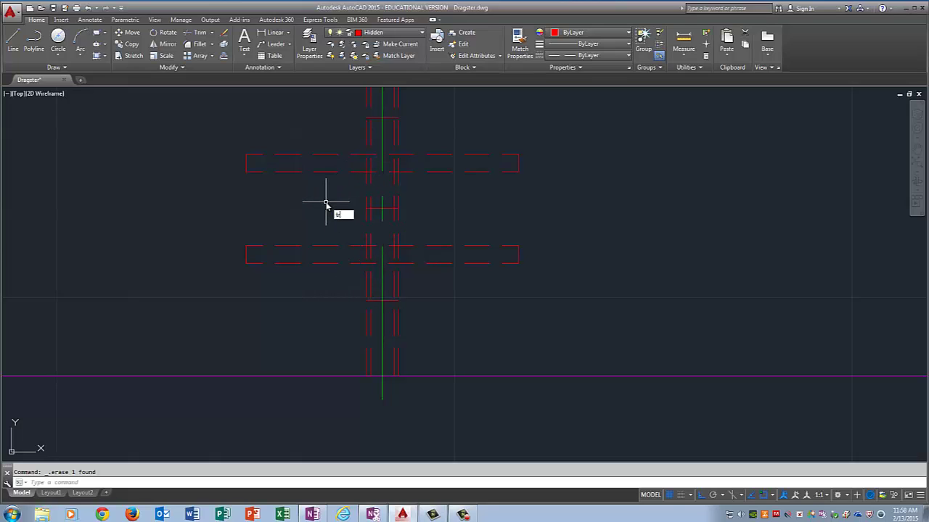
{"action": "type", "text": "m"}
{"action": "key", "text": "Return"}
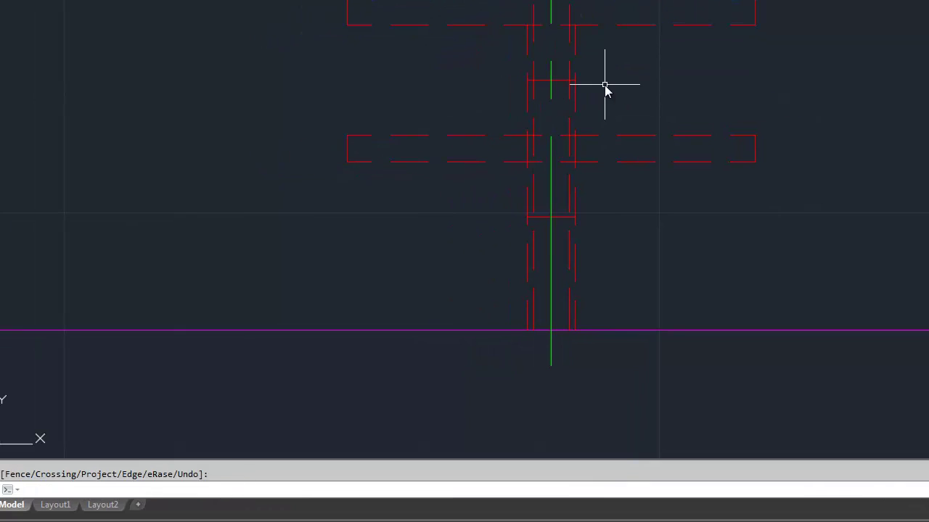
{"action": "key", "text": "Escape"}
Trim both vertical hidden axle lines where they pass between the upper and lower dashed edges
{"action": "right_click", "coordinate": [656, 68]}
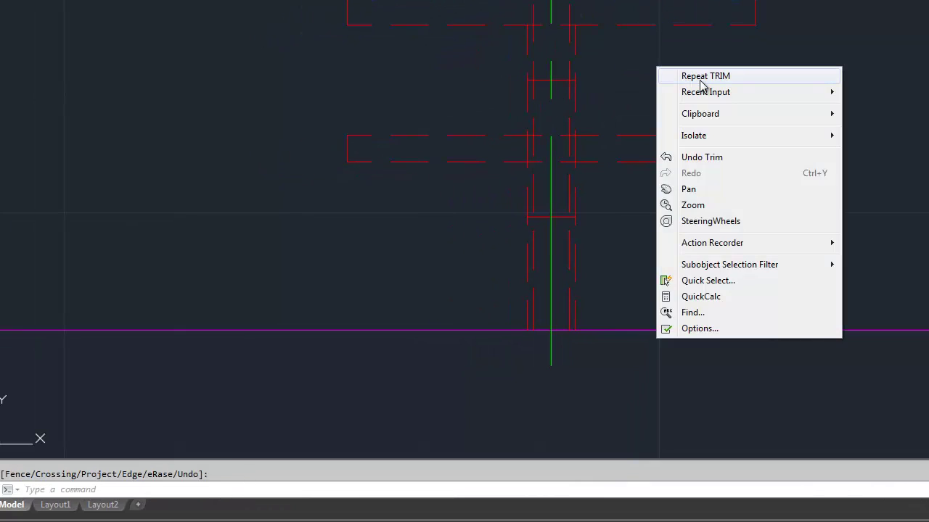
{"action": "left_click", "coordinate": [698, 77]}
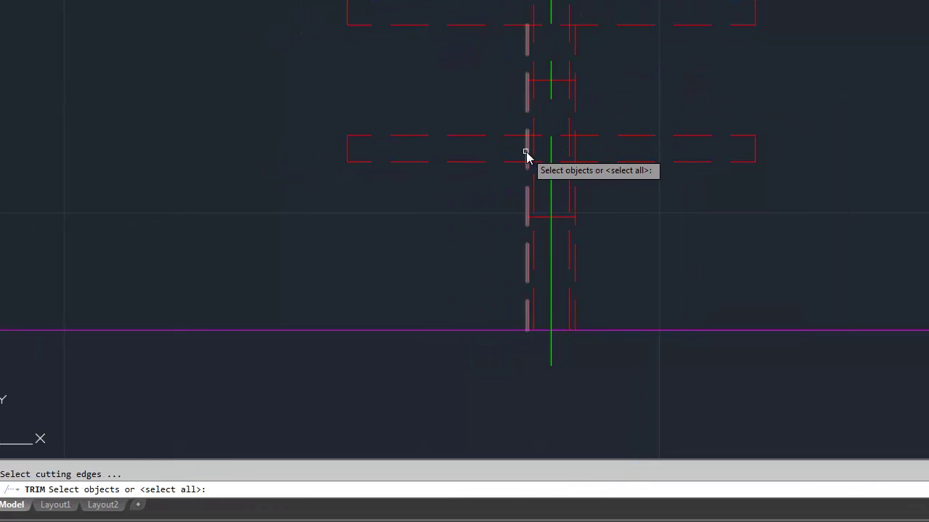
{"action": "left_click", "coordinate": [506, 162]}
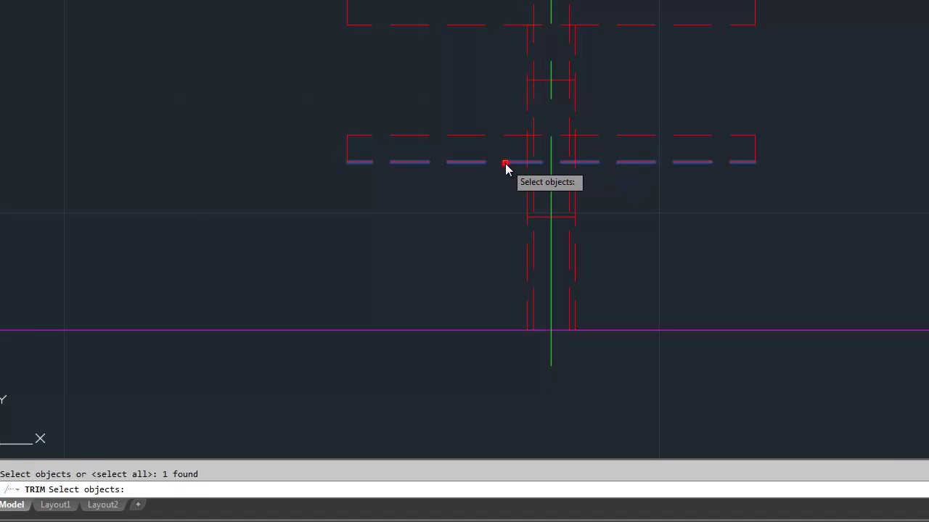
{"action": "left_click", "coordinate": [510, 135]}
{"action": "key", "text": "Return"}
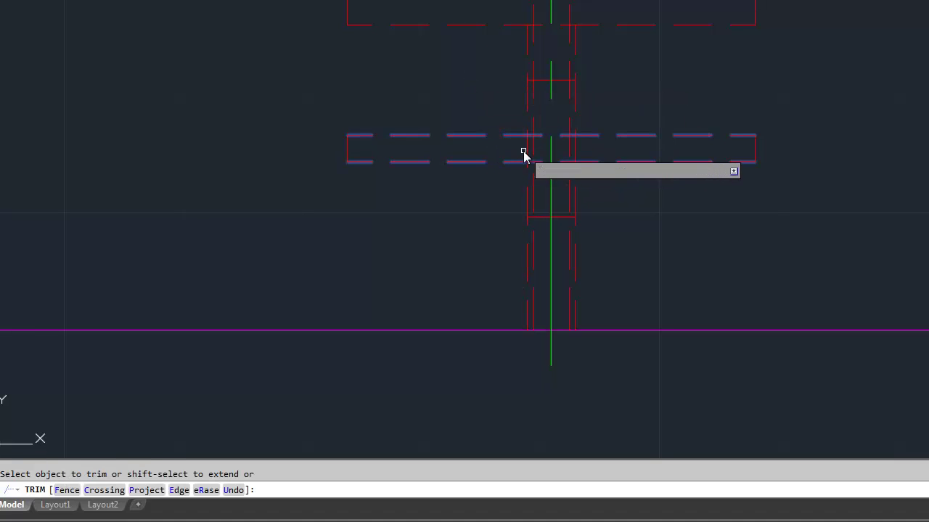
{"action": "left_click", "coordinate": [527, 150]}
{"action": "left_click", "coordinate": [576, 148]}
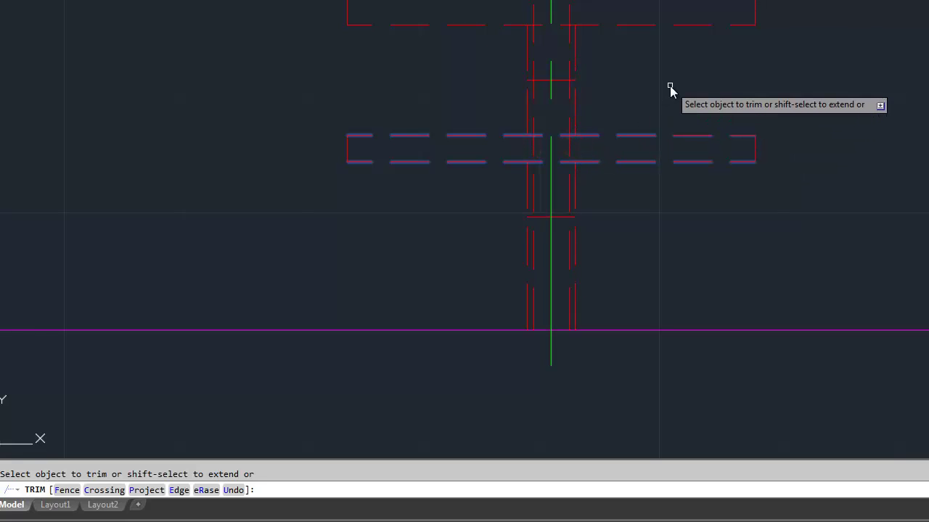
{"action": "key", "text": "Return"}
{"action": "scroll", "coordinate": [641, 245], "scroll_direction": "up", "scroll_amount": 4}
{"action": "scroll", "coordinate": [641, 245], "scroll_direction": "down", "scroll_amount": 6}
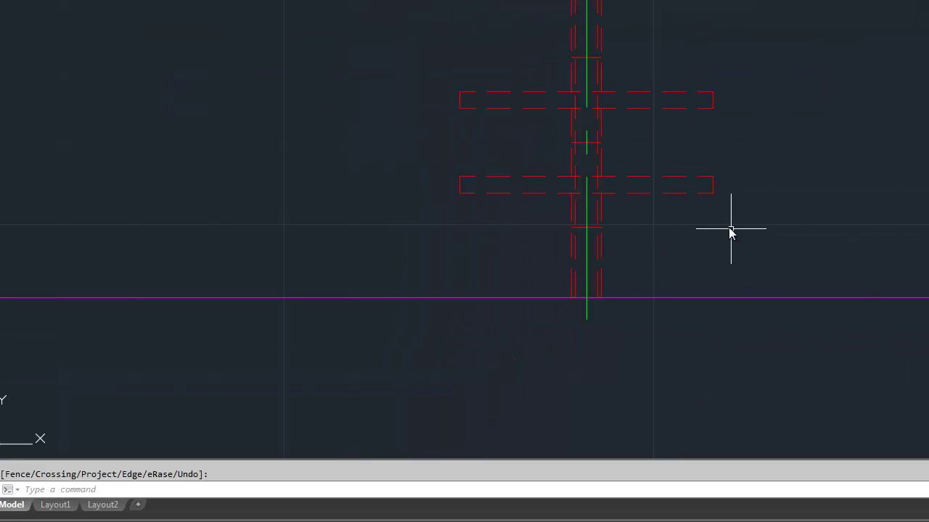